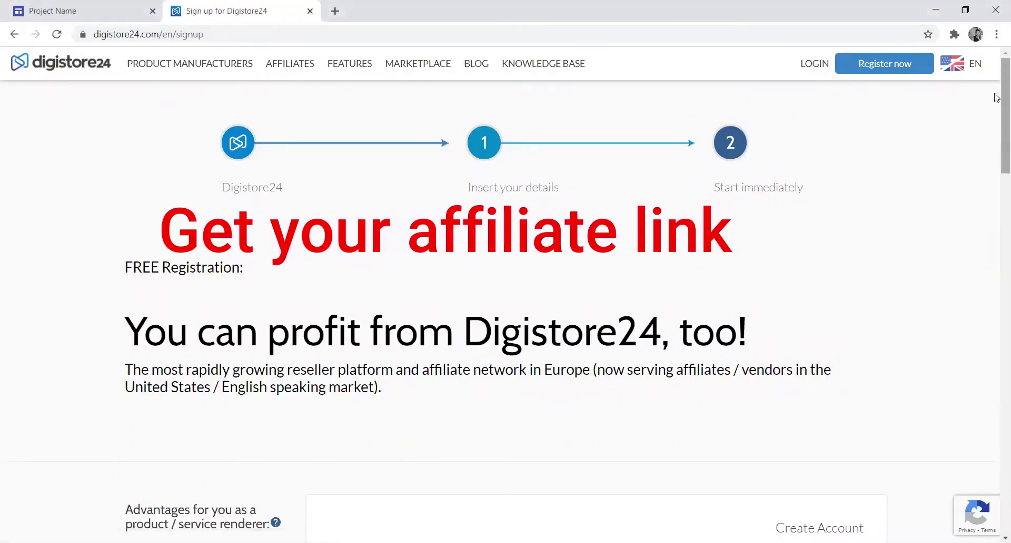
- Register a free Digistore24 account under the chosen user name, then open the login form
scroll(997, 97, down, 7)
scroll(545, 231, down, 1)
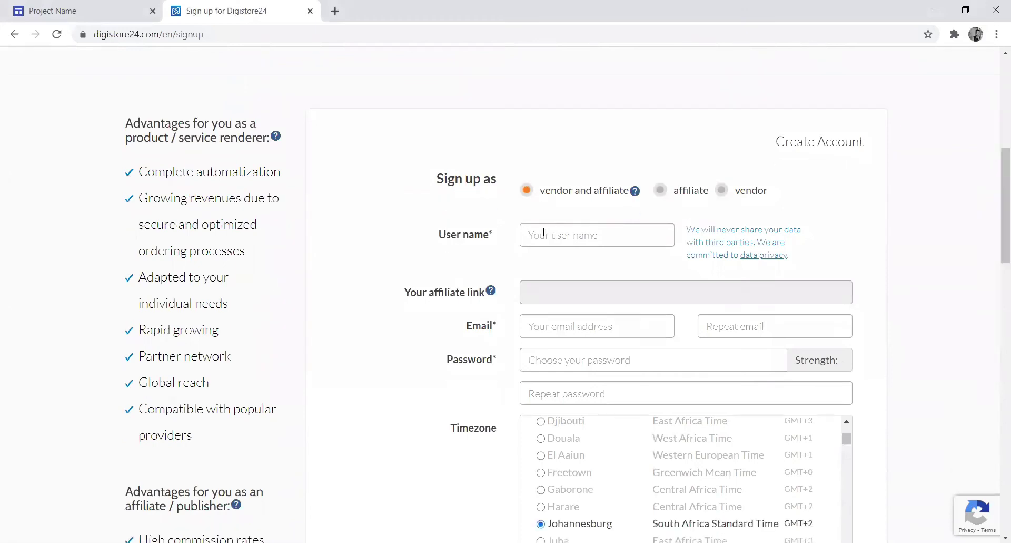
click(544, 232)
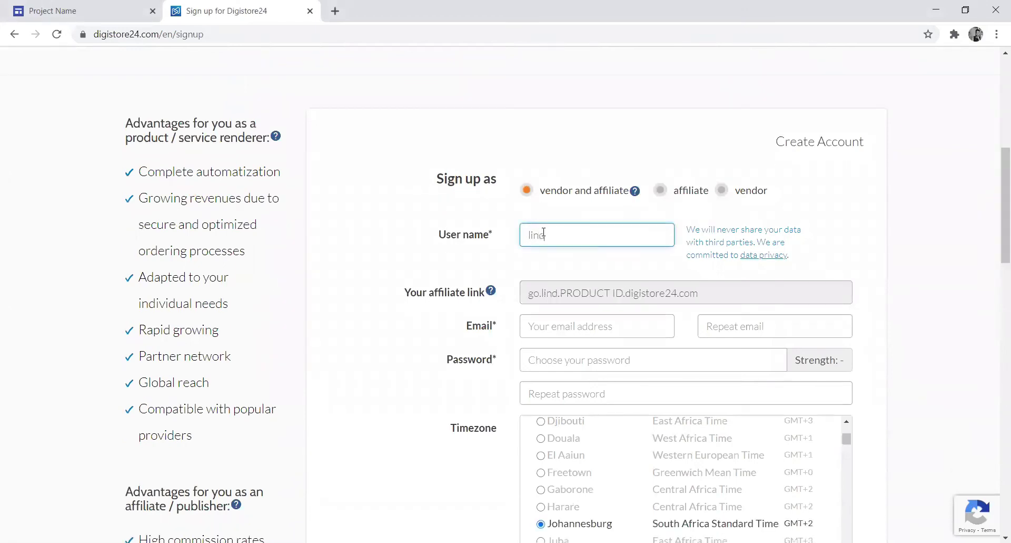
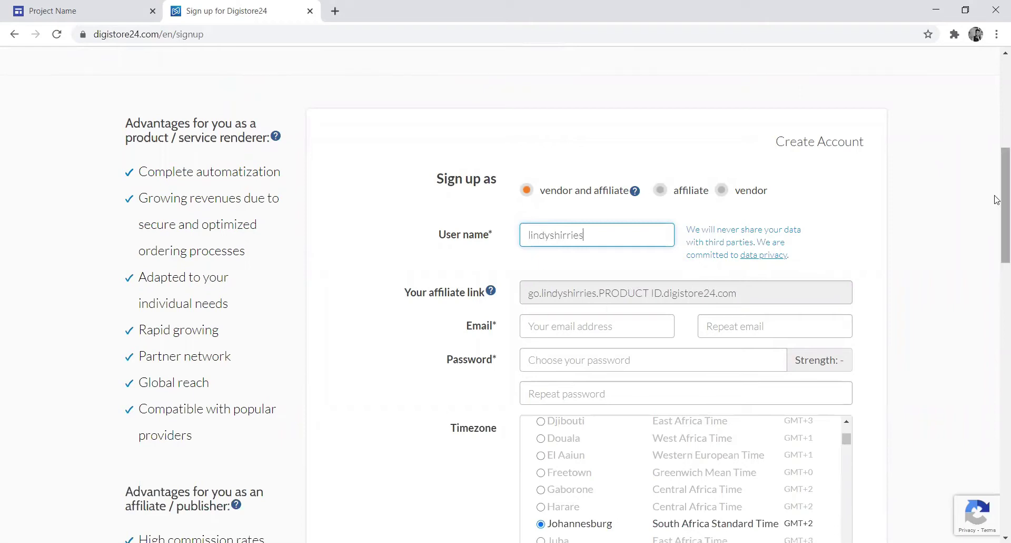
drag(997, 178, 996, 340)
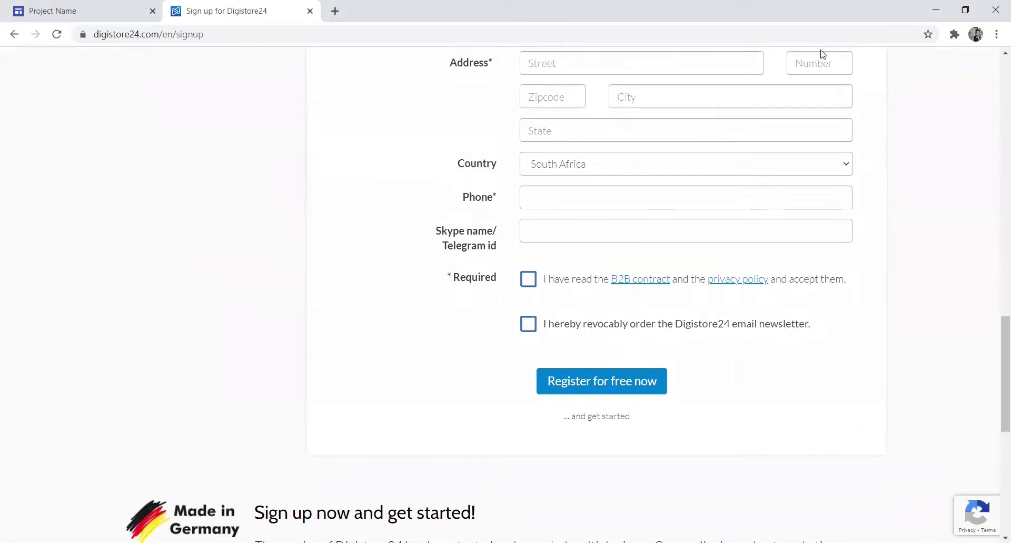
click(628, 394)
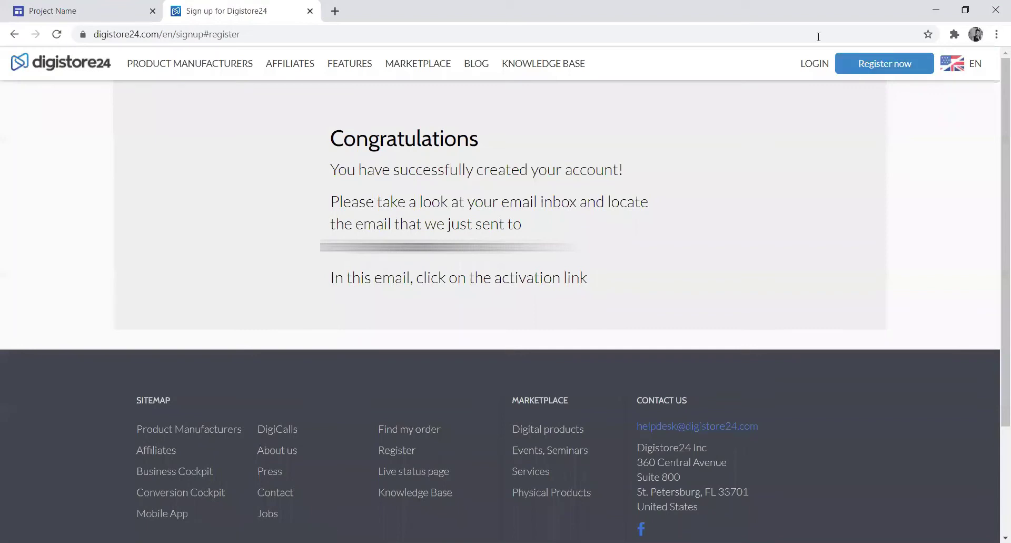
click(814, 62)
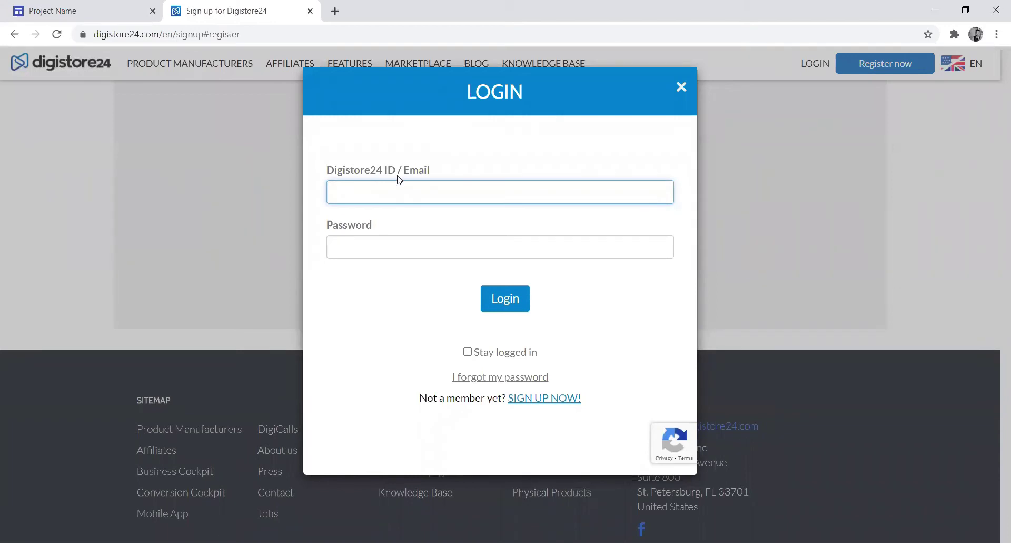
- Delete the mistyped characters from the Digistore24 login ID
key(BackSpace)
key(BackSpace)
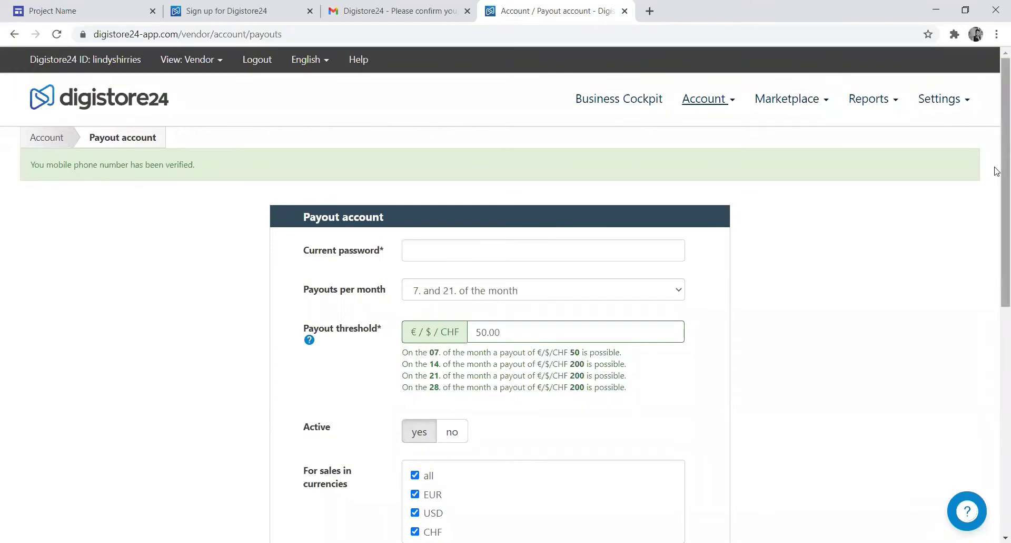
- Choose PayPal from the Payout method dropdown
drag(1004, 176, 1004, 329)
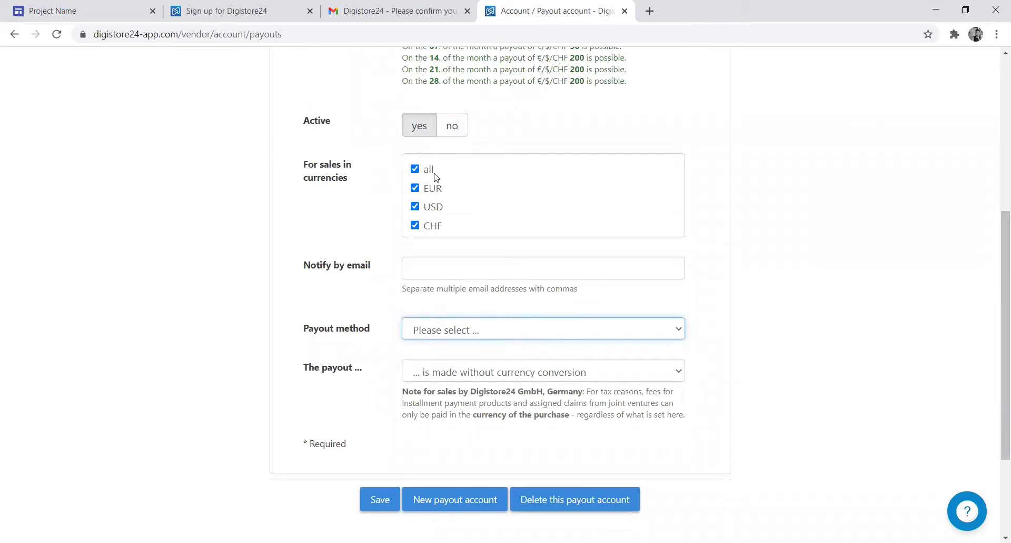
click(679, 330)
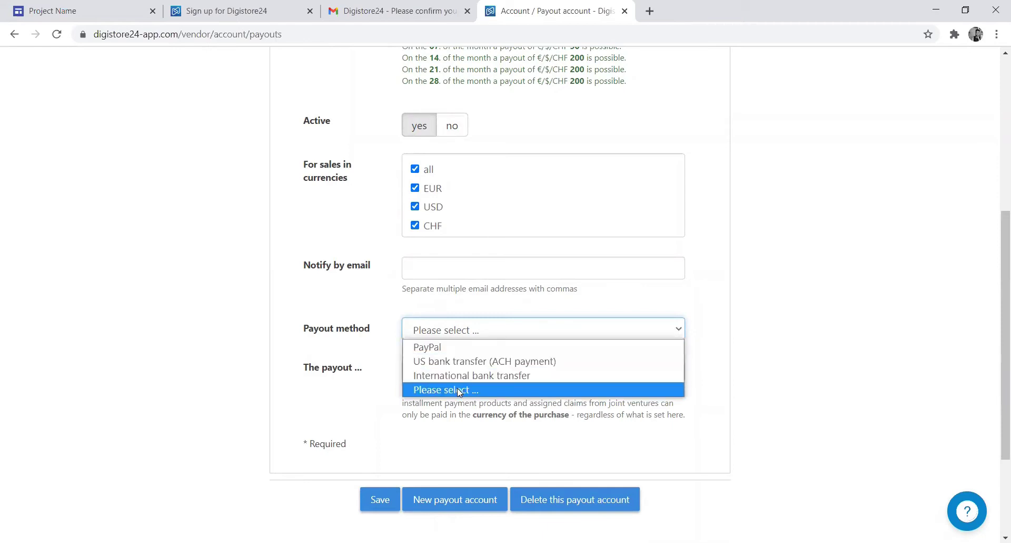
click(435, 348)
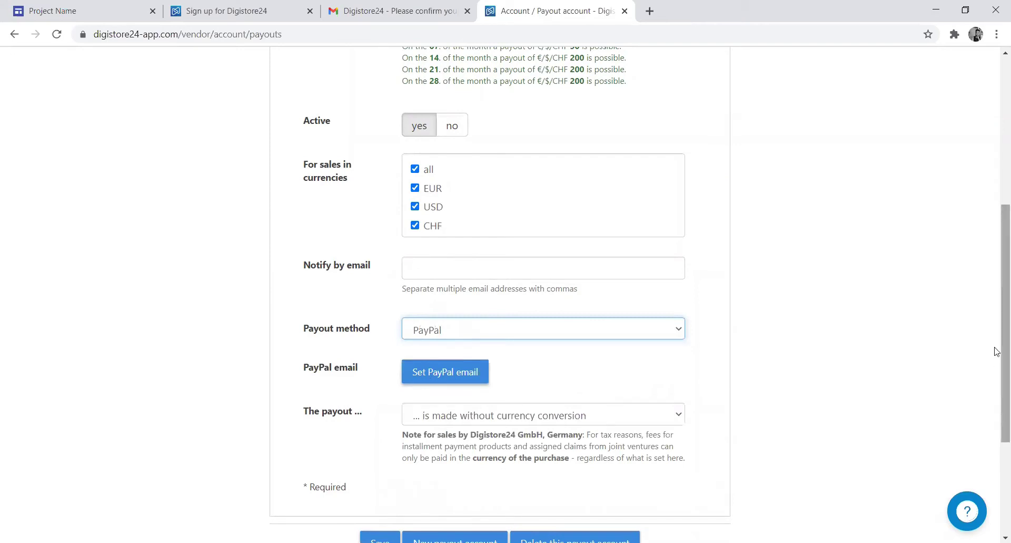
- Scroll the €1.00 PayPal verification checkout down to Pay with PayPal
drag(997, 352, 997, 221)
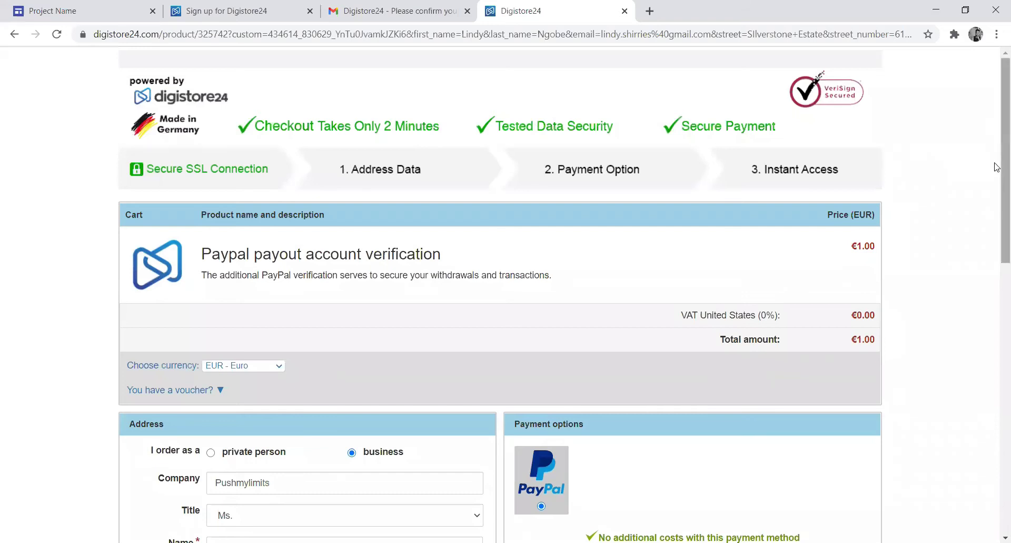
right_click(996, 280)
click(997, 242)
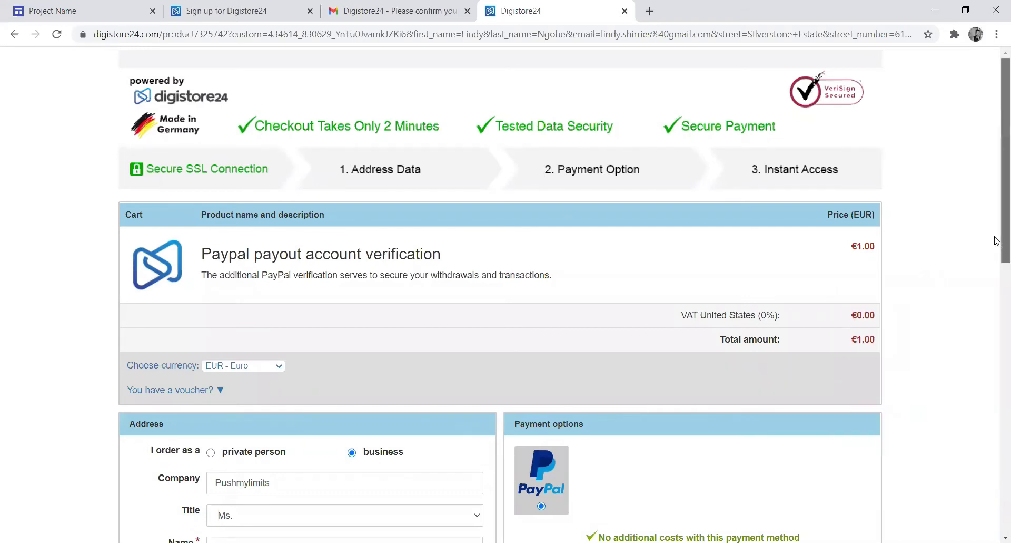
drag(997, 241, 999, 359)
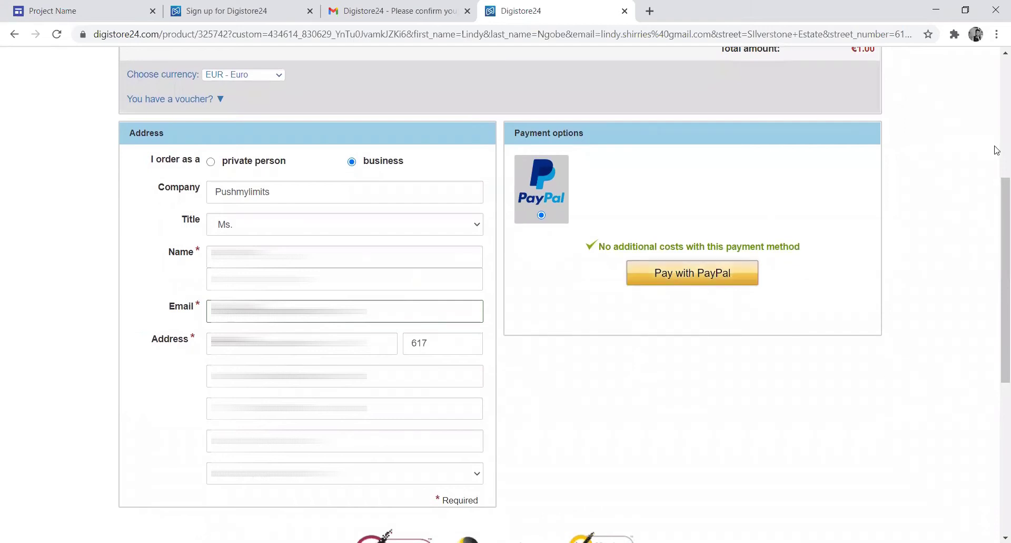
- Show all offers on the Digistore24 affiliate marketplace
key(ctrl+2)
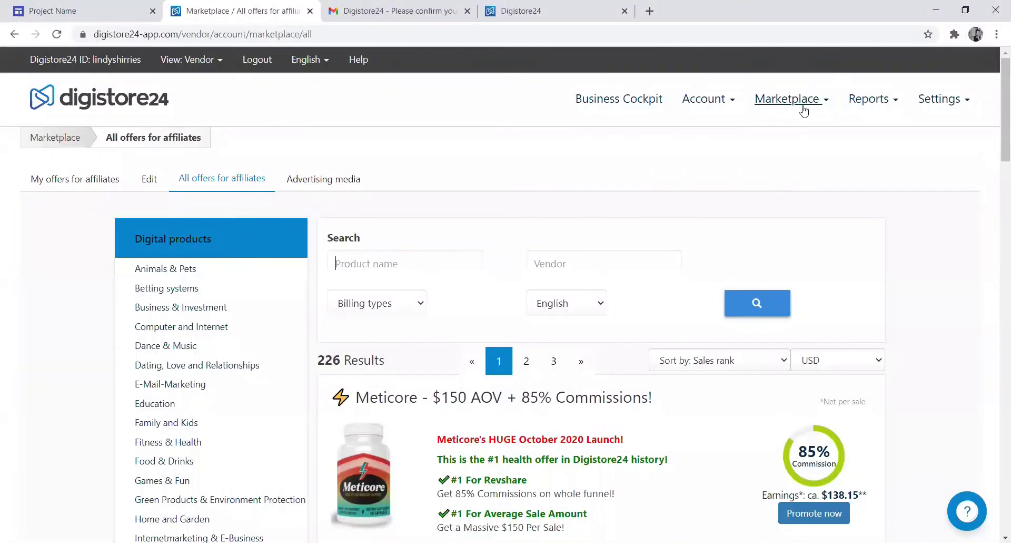
click(804, 109)
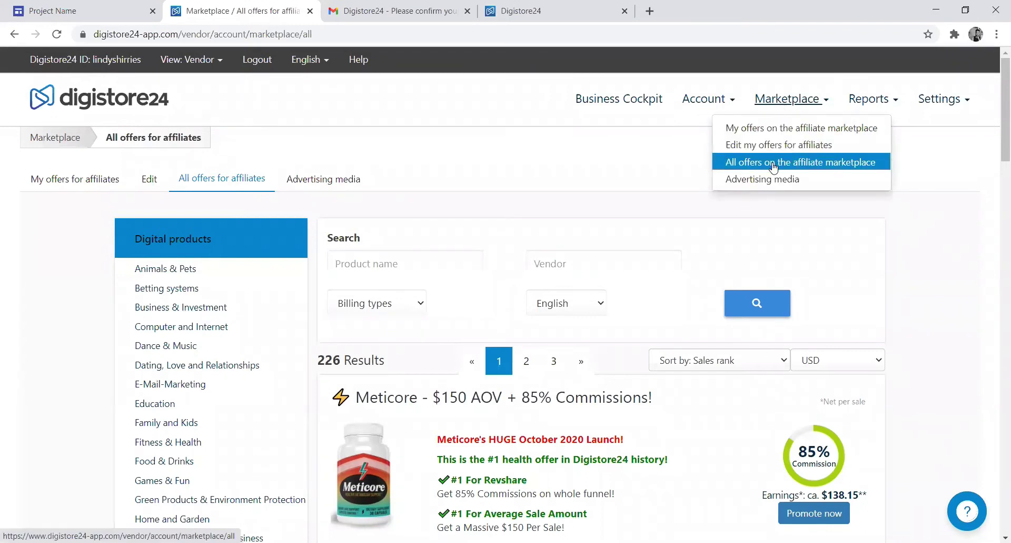
click(773, 163)
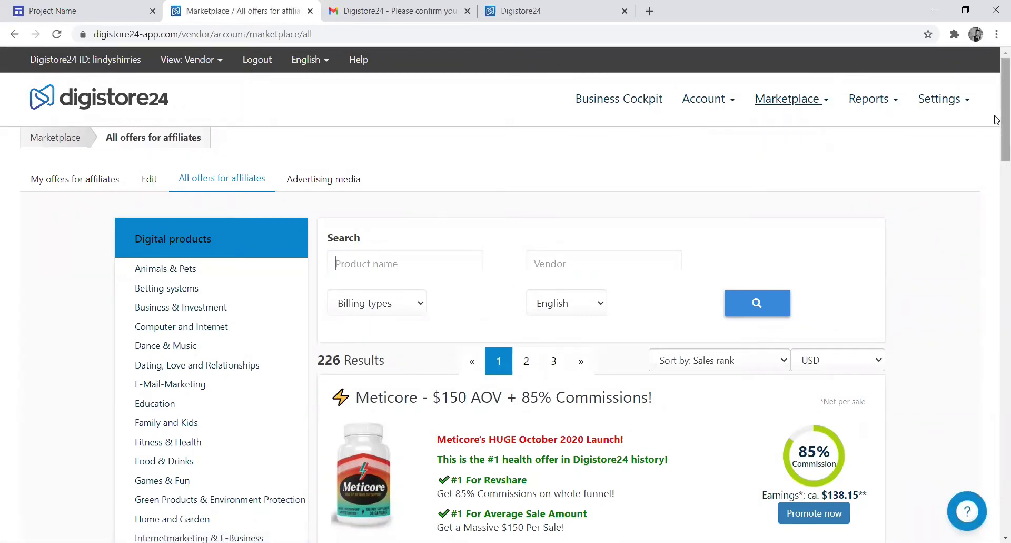
- Open the top Meticore offer's link in a new tab
scroll(997, 119, down, 5)
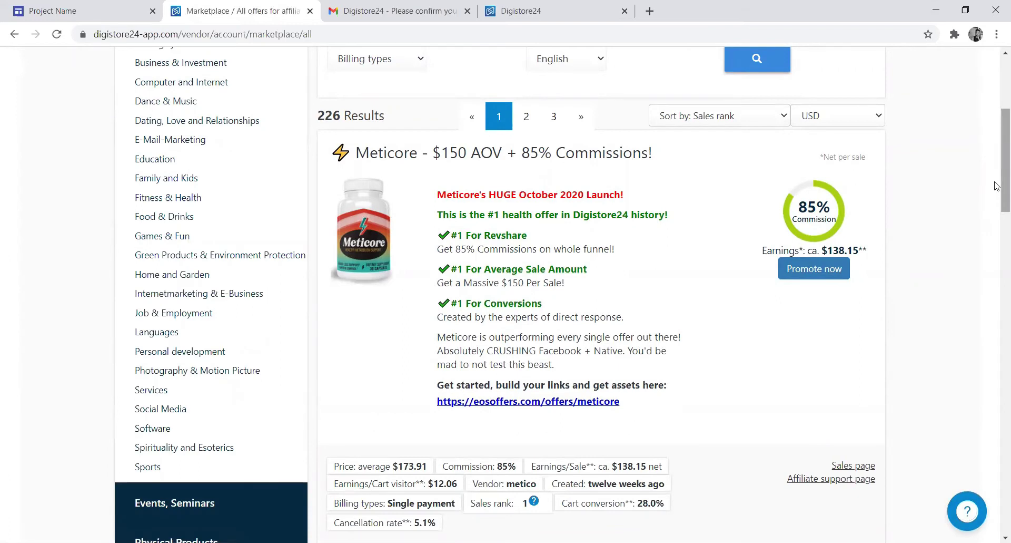
scroll(998, 158, up, 5)
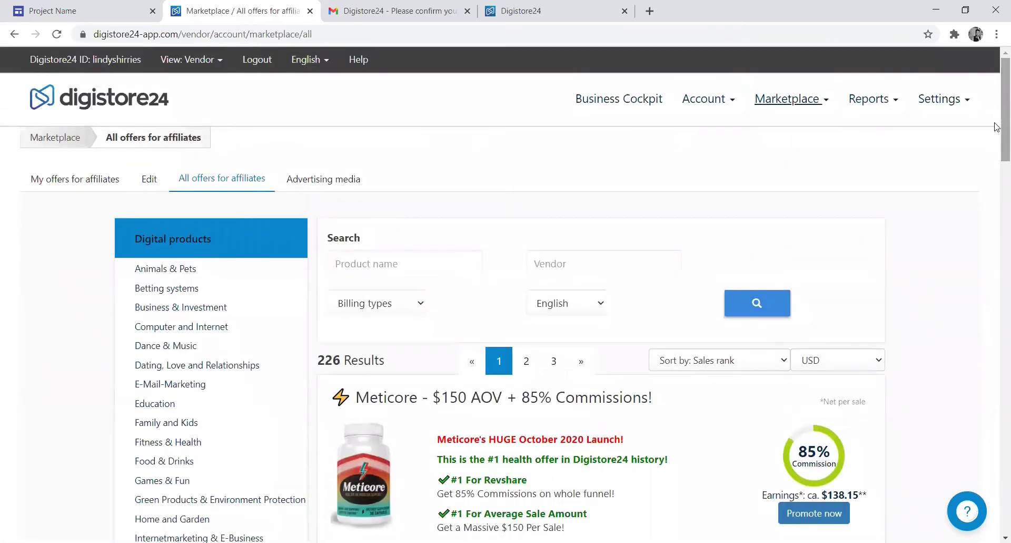
drag(997, 127, 997, 187)
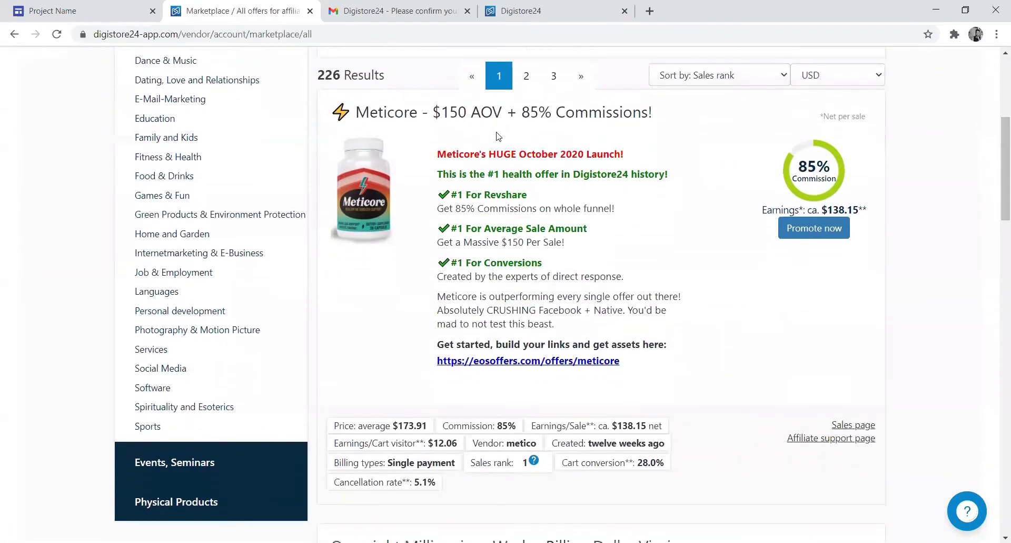
right_click(504, 363)
click(560, 371)
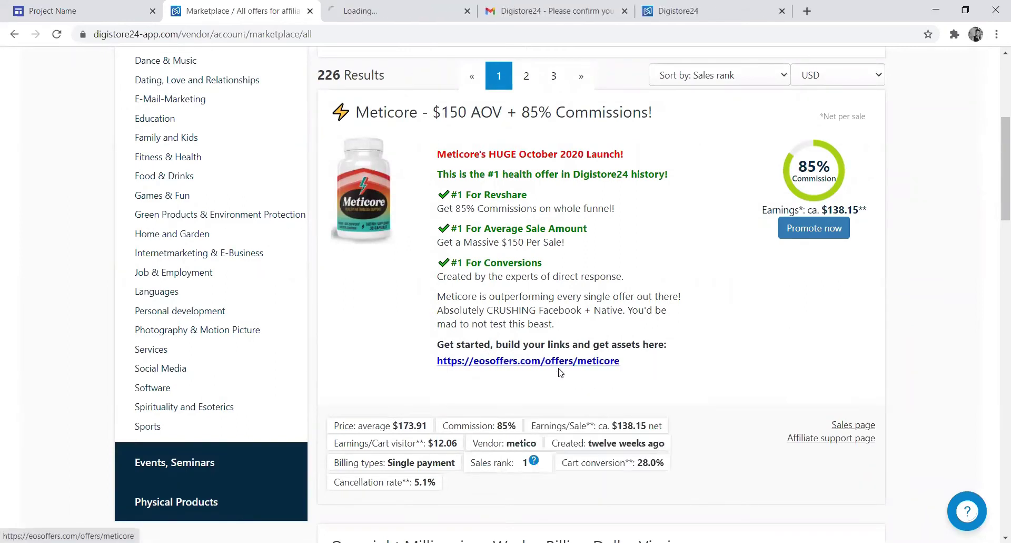
- From the Eos Offers Meticore page, open mymeticore.com in a new tab
click(367, 13)
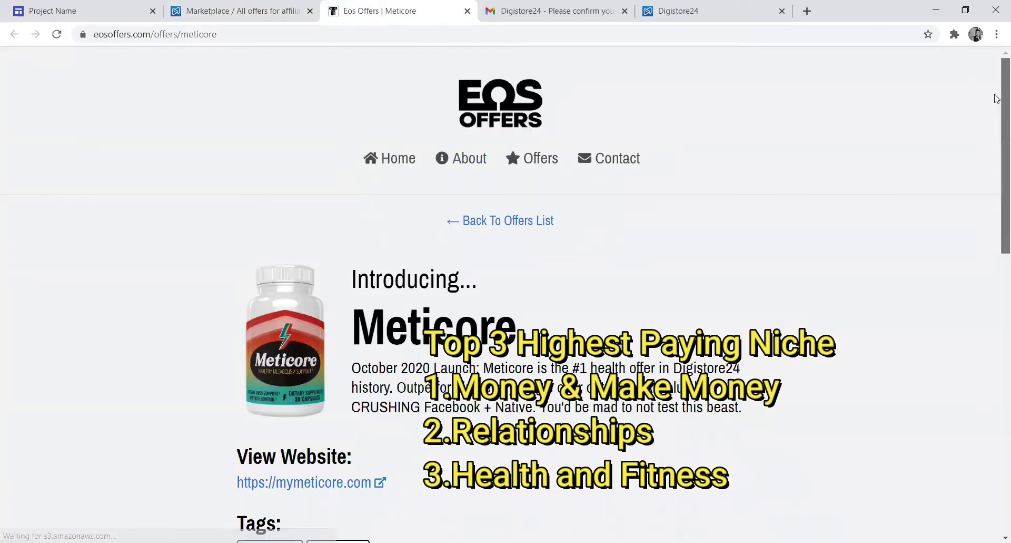
drag(997, 97, 996, 130)
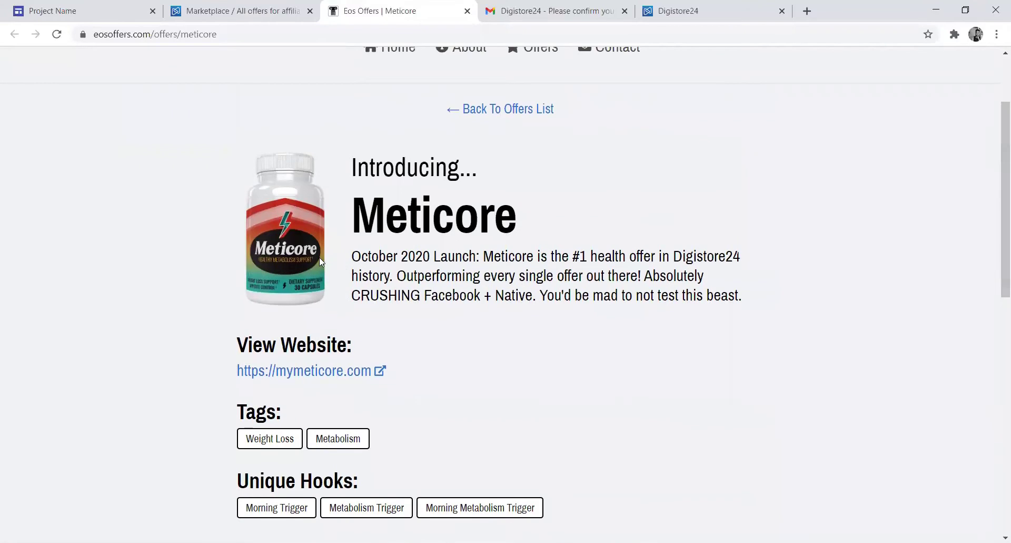
right_click(290, 375)
click(329, 380)
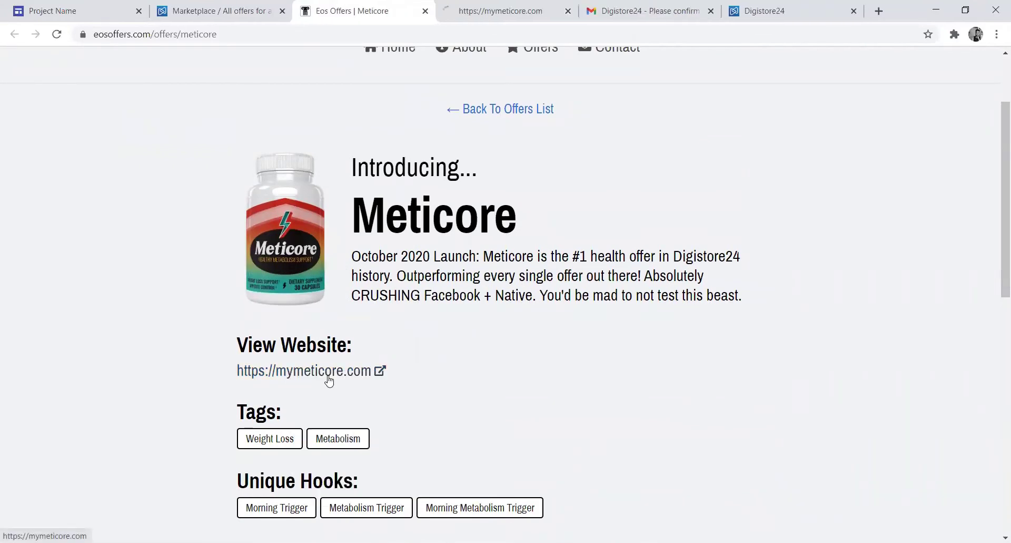
- Browse the Meticore sales page down to its bottle bundle prices
key(ctrl+Tab)
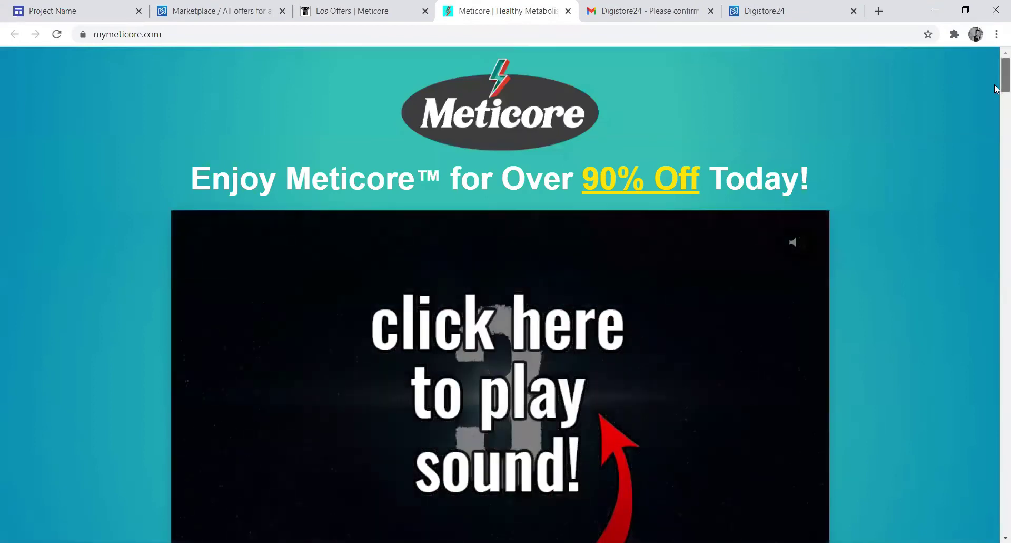
scroll(997, 95, down, 7)
drag(997, 103, 997, 125)
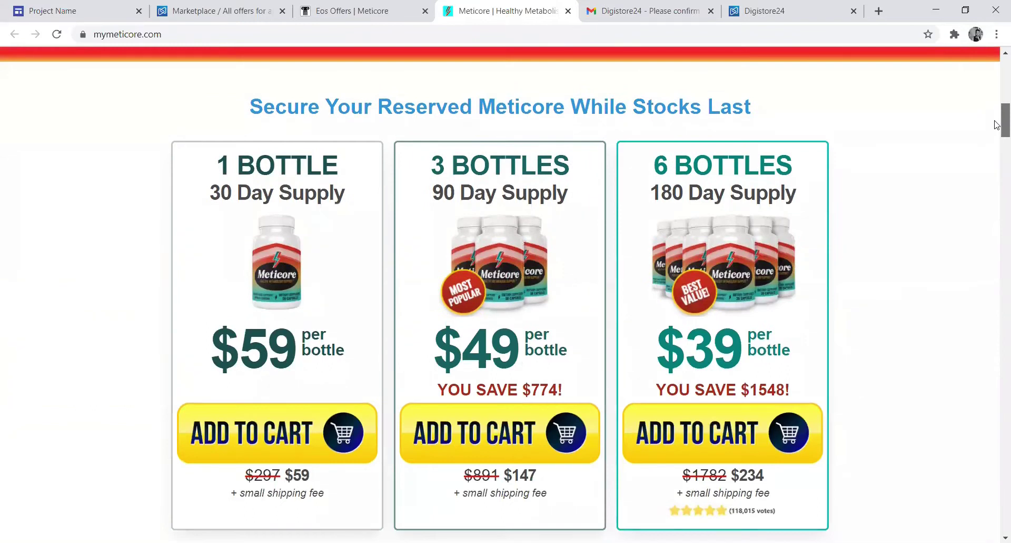
drag(997, 125, 997, 55)
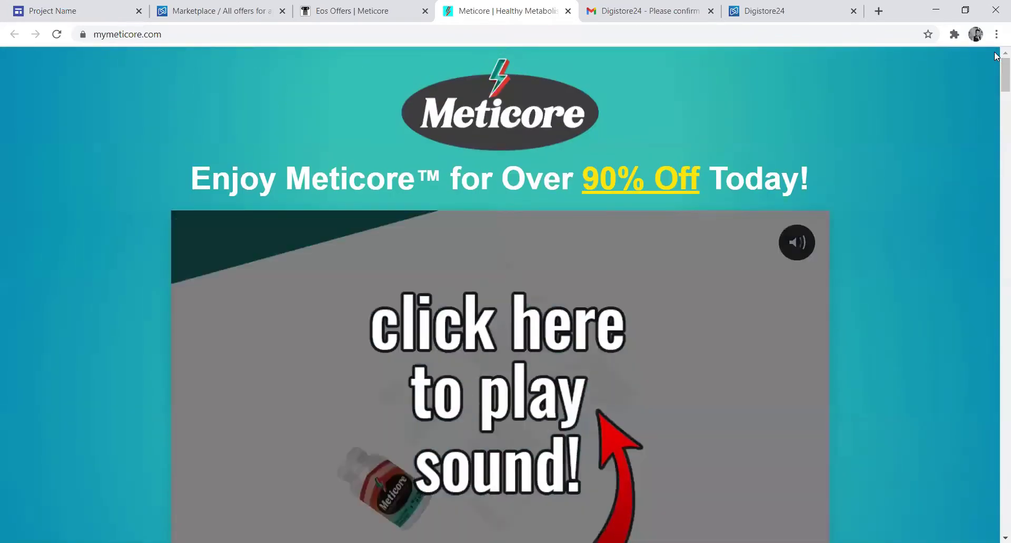
- Request a promolink for Tube Mastery and Monetization and close the success message
click(220, 14)
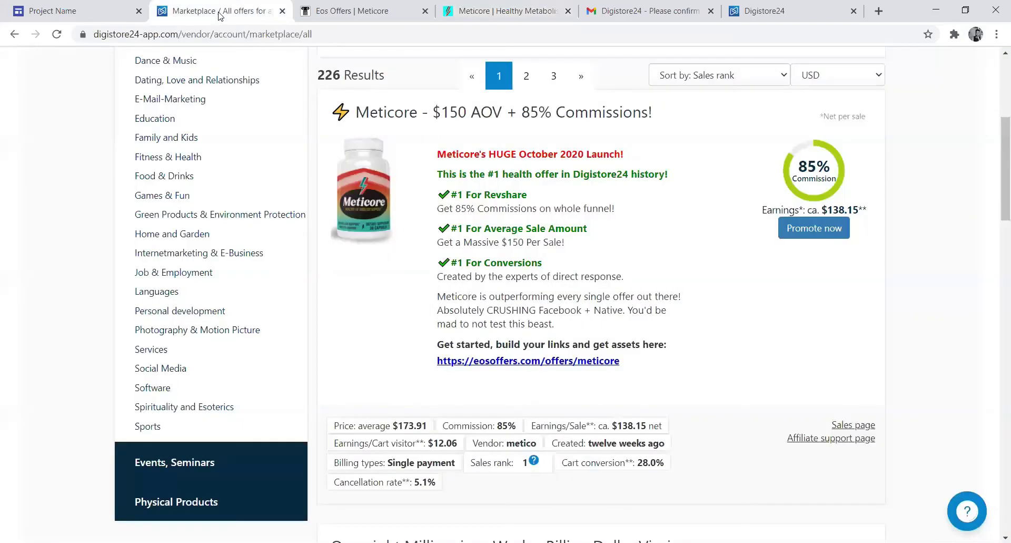
drag(997, 173, 997, 260)
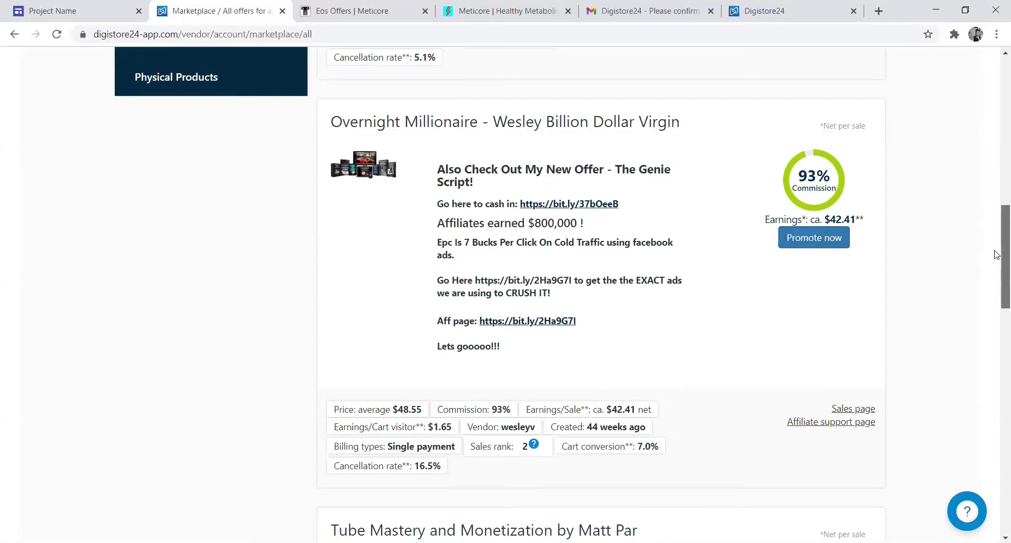
drag(1004, 258, 1004, 336)
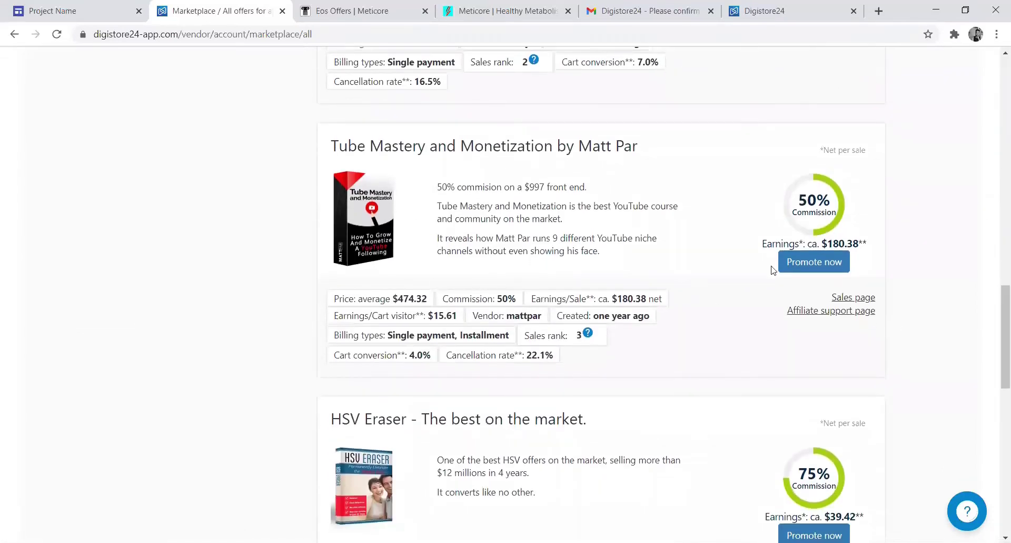
click(809, 263)
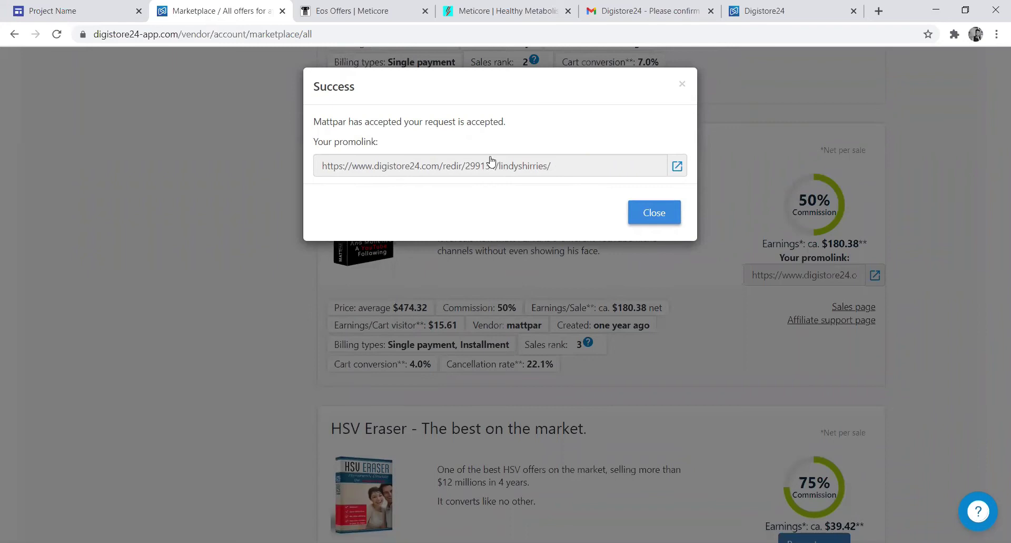
click(655, 215)
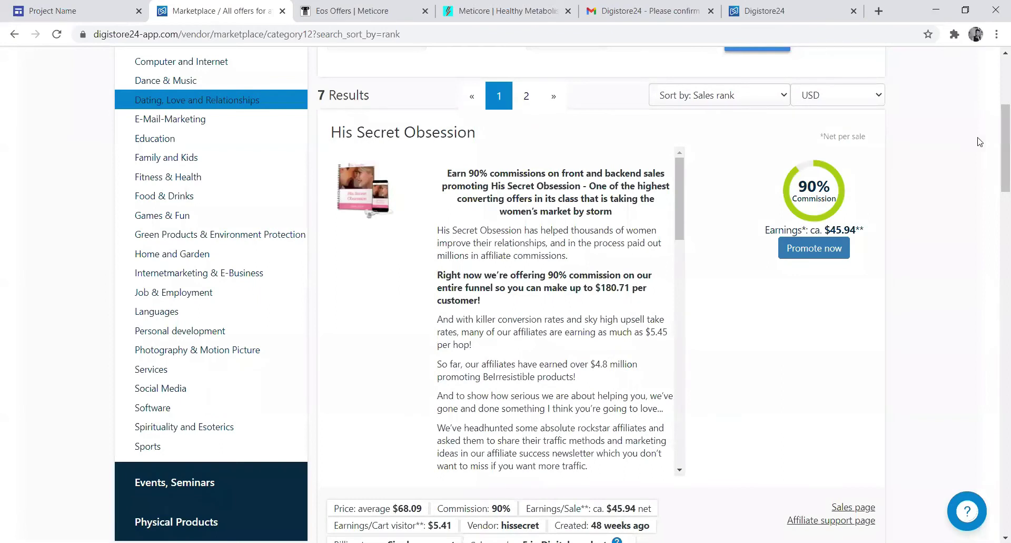
- Request a promolink for the Love Notes offer and close the success message
drag(996, 136, 996, 231)
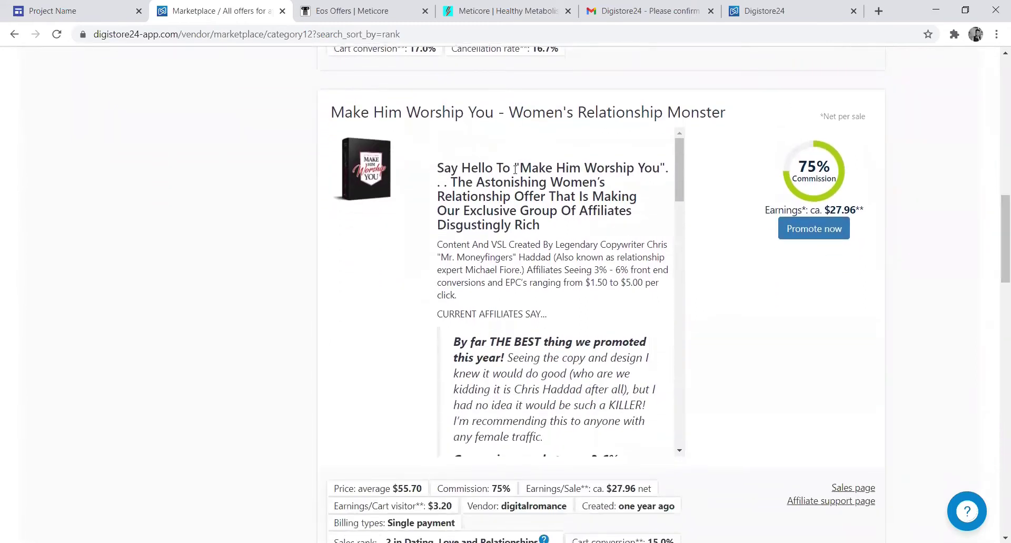
drag(997, 237, 997, 316)
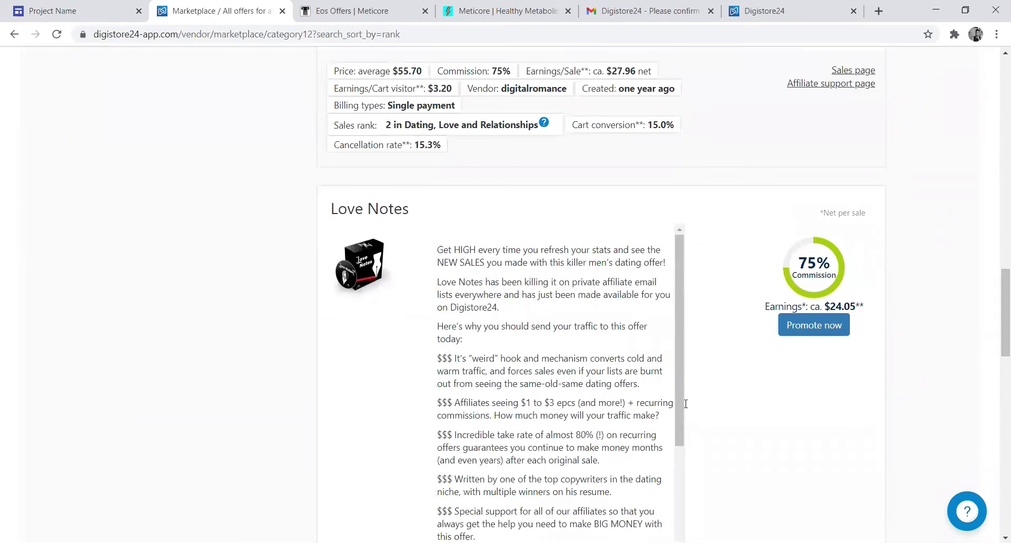
click(801, 327)
click(655, 212)
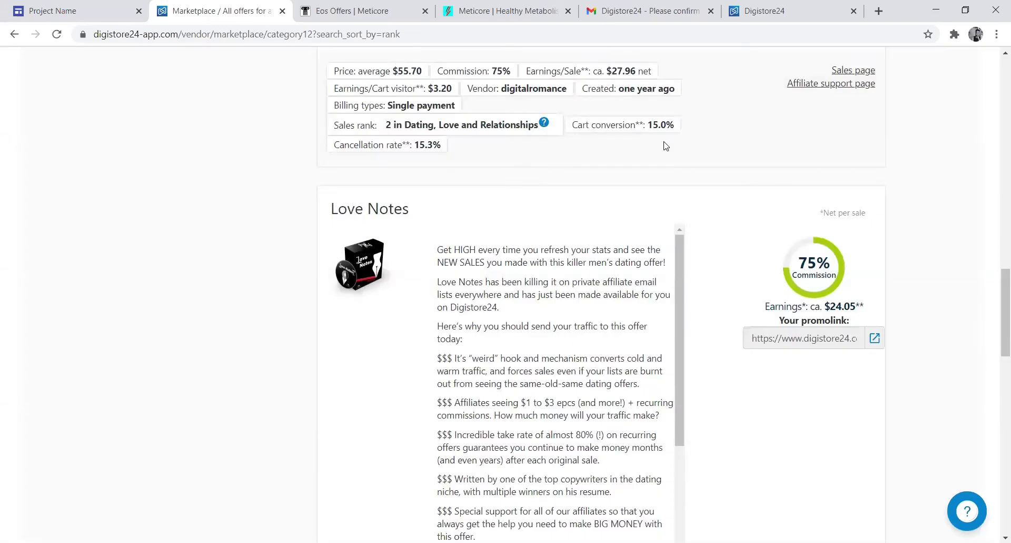
- Go back and browse the Fitness & Health offers
key(alt+Left)
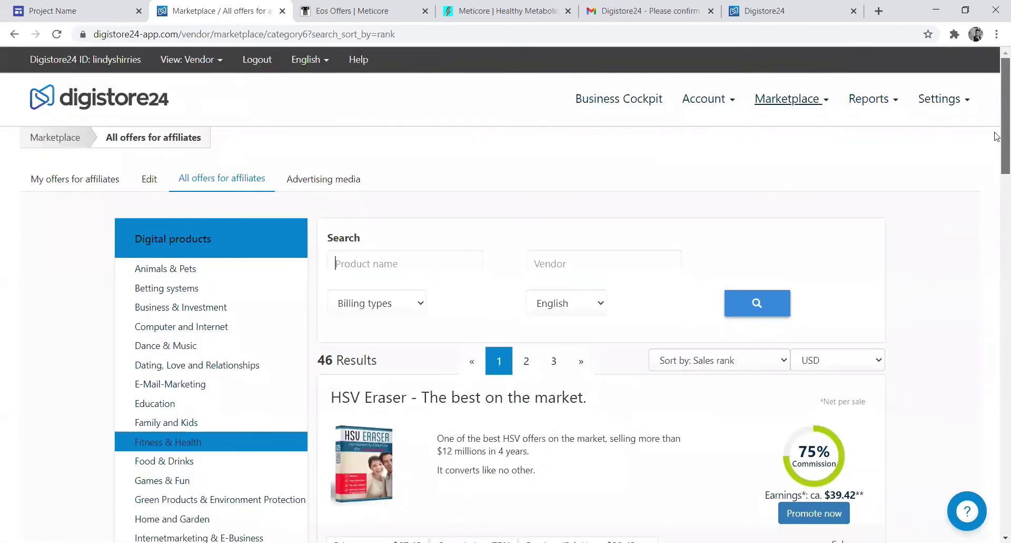
drag(997, 150, 996, 308)
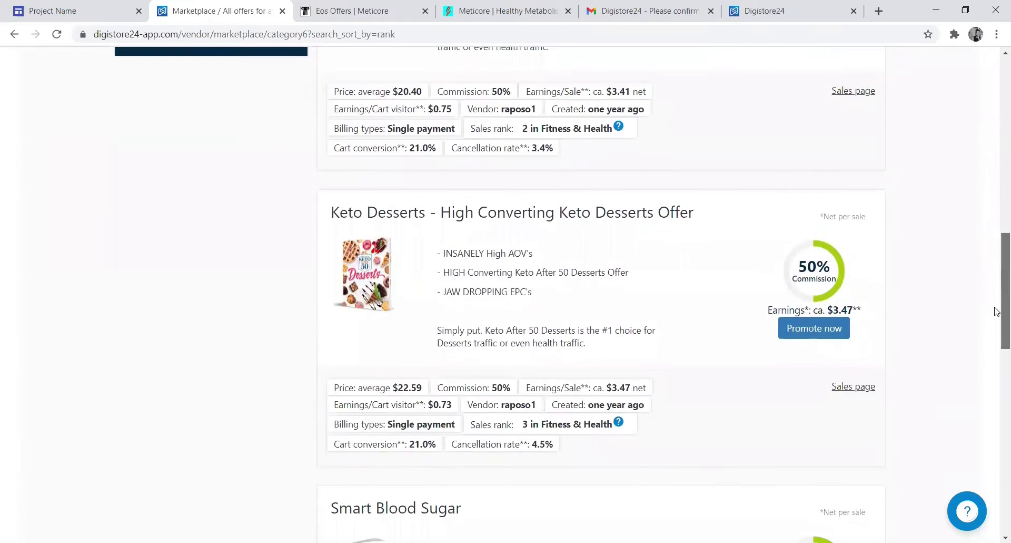
drag(997, 311, 997, 467)
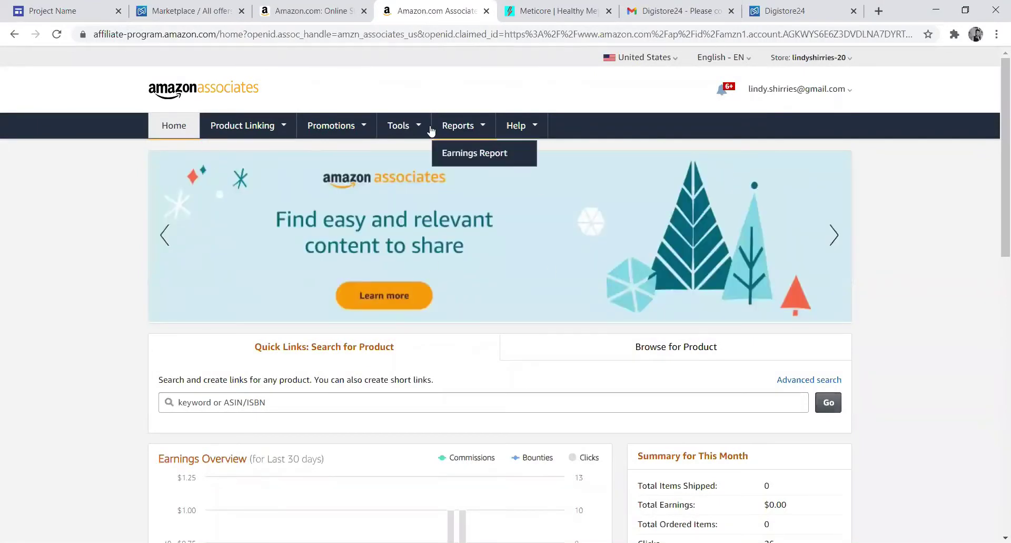
- Search the Amazon Associates Product Links builder for health products
mouse_move(214, 129)
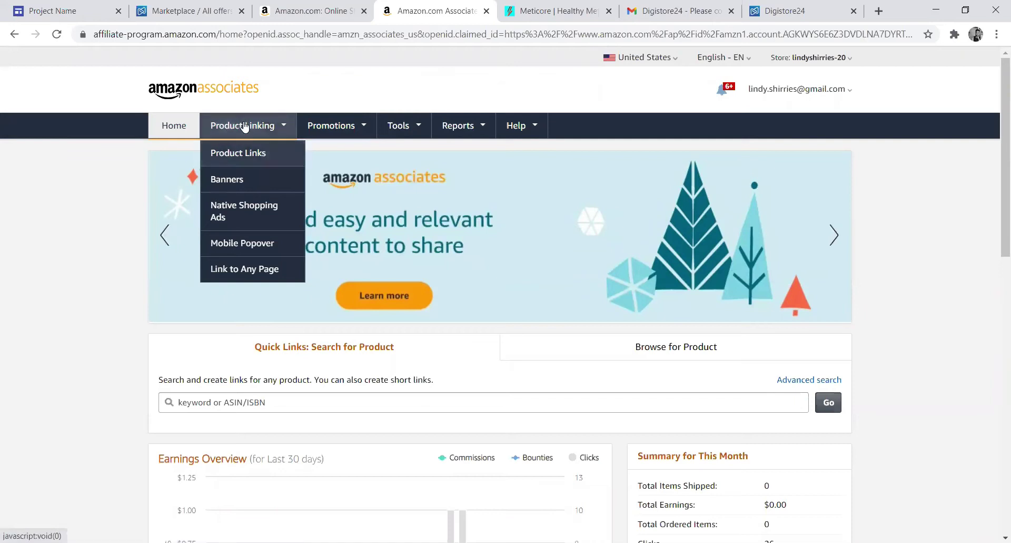
click(243, 154)
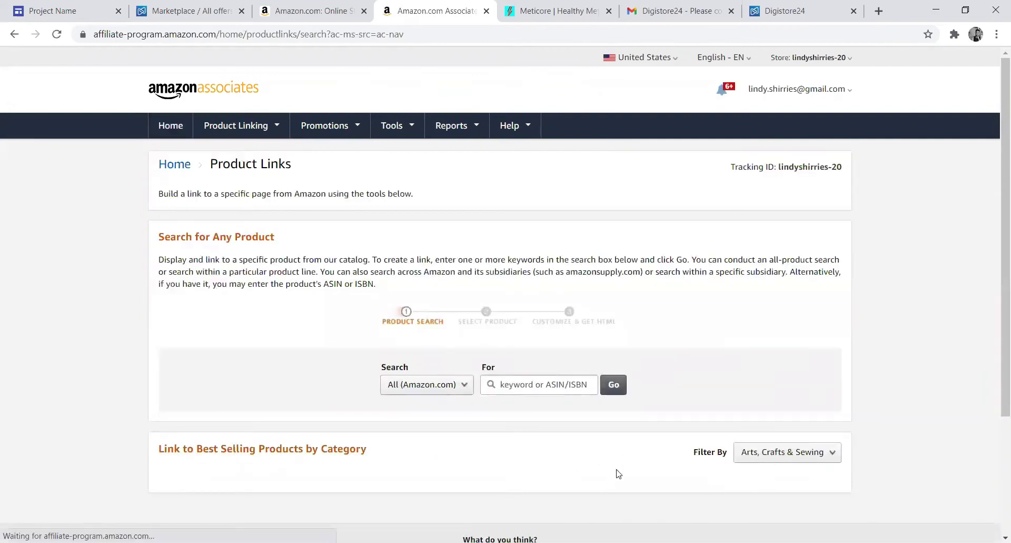
click(529, 382)
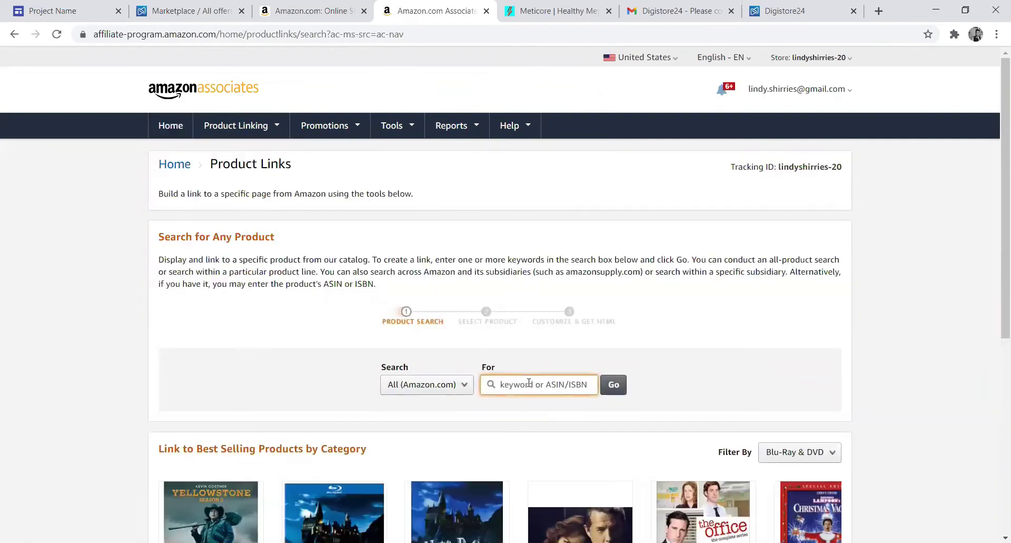
text(health)
key(Return)
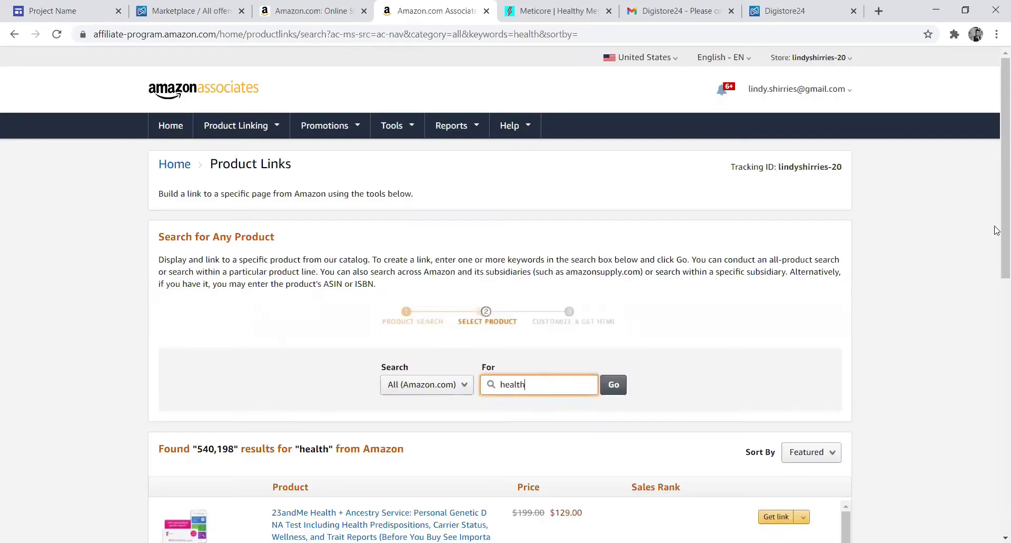
- Get a shortened amzn.to text link for the Fork Your Diet product
right_click(995, 180)
click(996, 132)
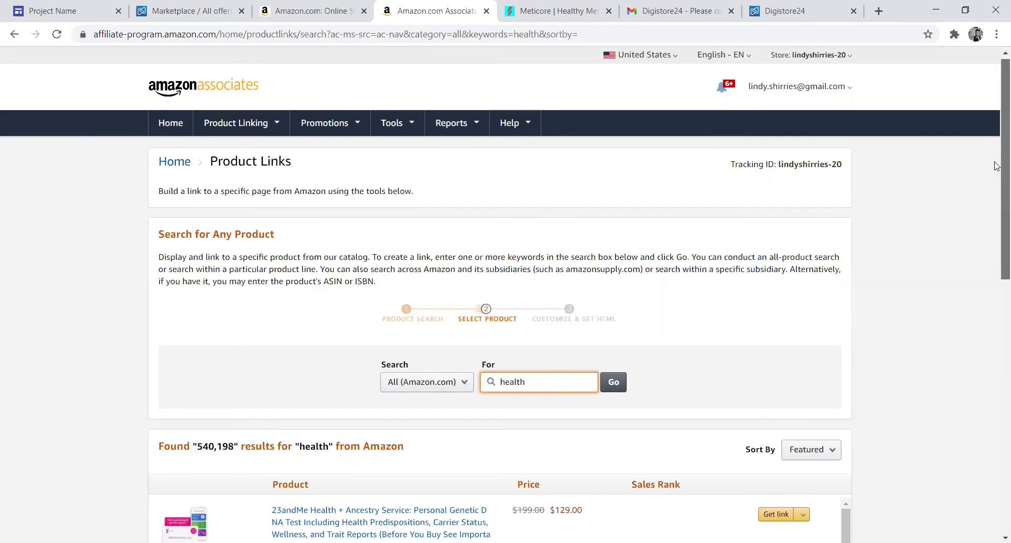
scroll(997, 184, down, 5)
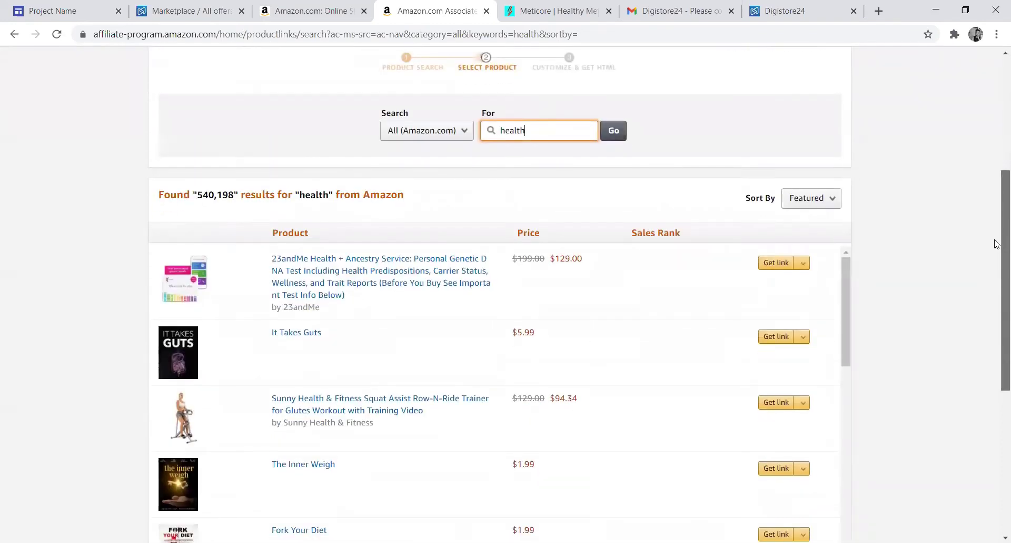
scroll(996, 243, down, 3)
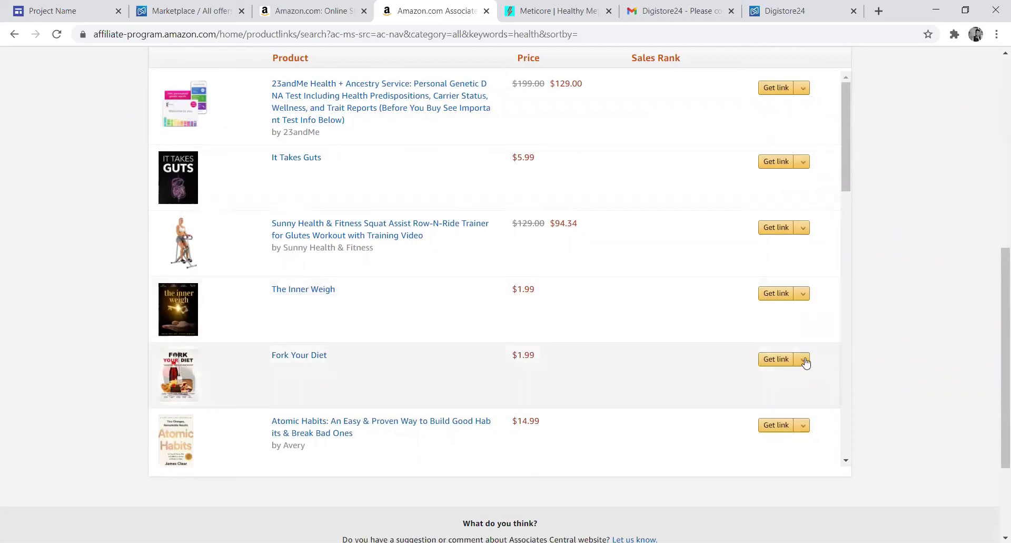
click(805, 360)
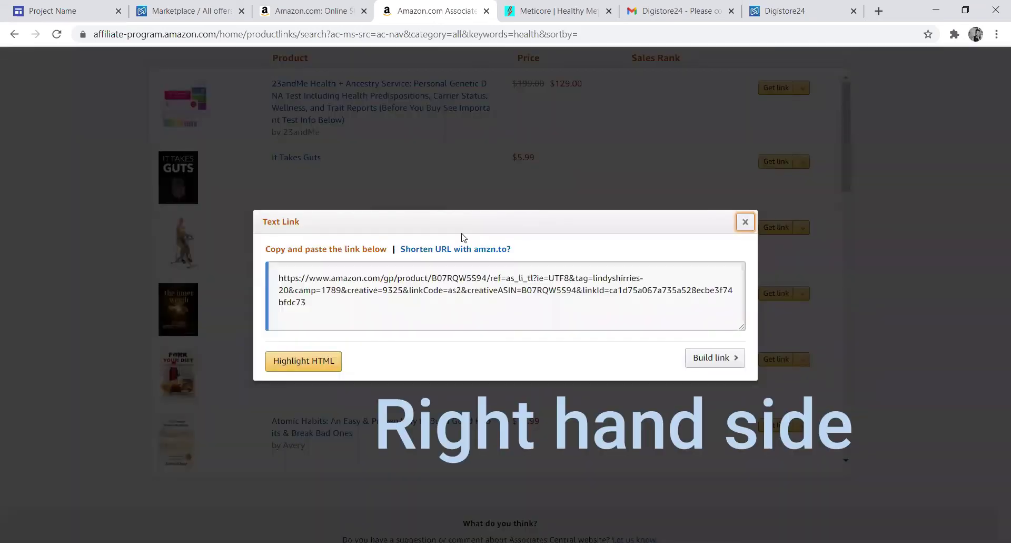
click(445, 249)
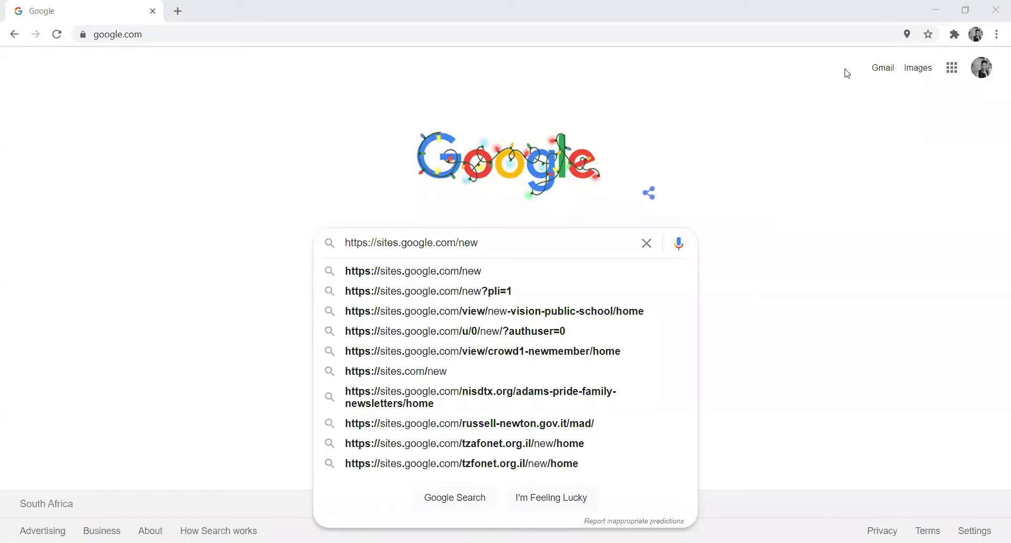
- Go to sites.google.com/new, start a Project template site, and select its Project Name title
key(Return)
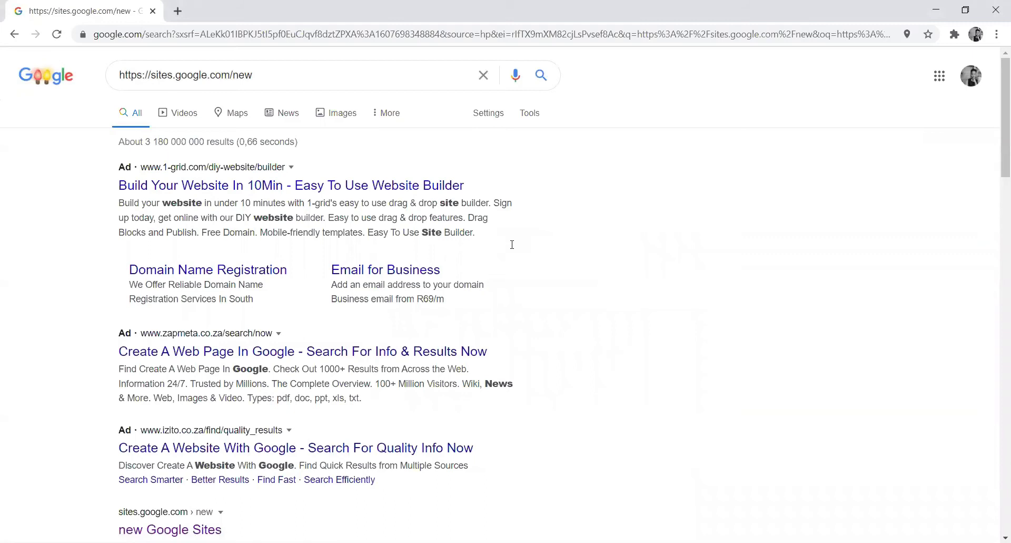
click(170, 529)
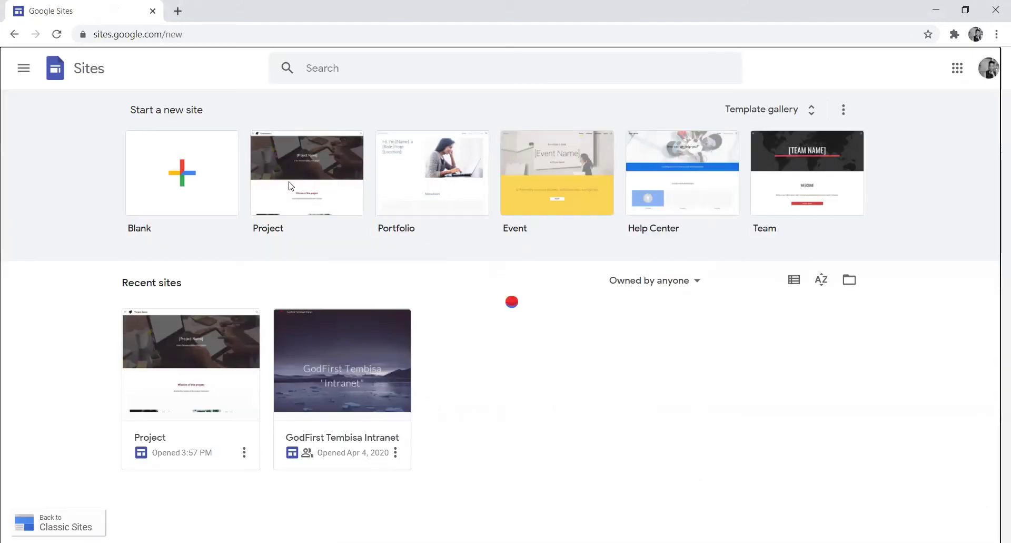
click(290, 185)
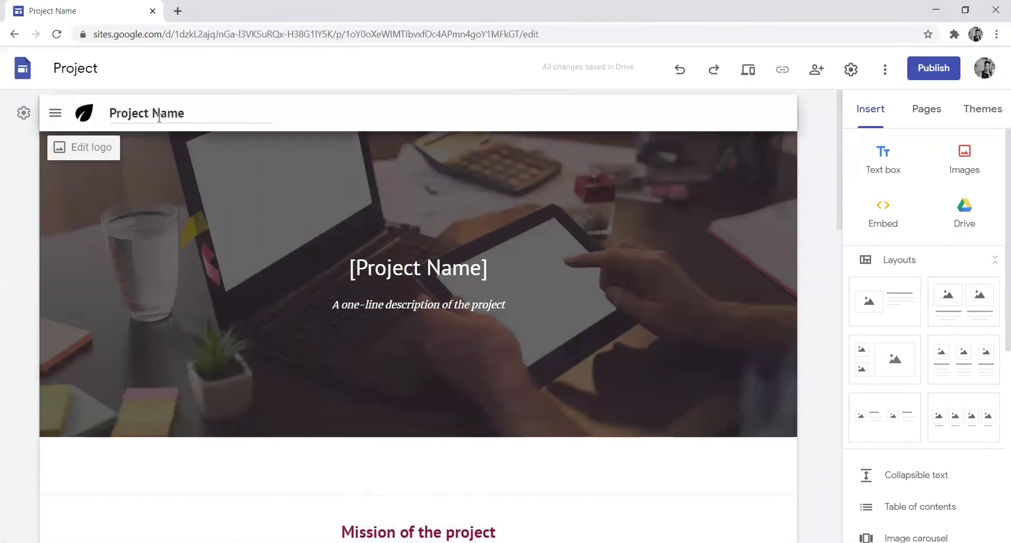
drag(191, 112, 96, 109)
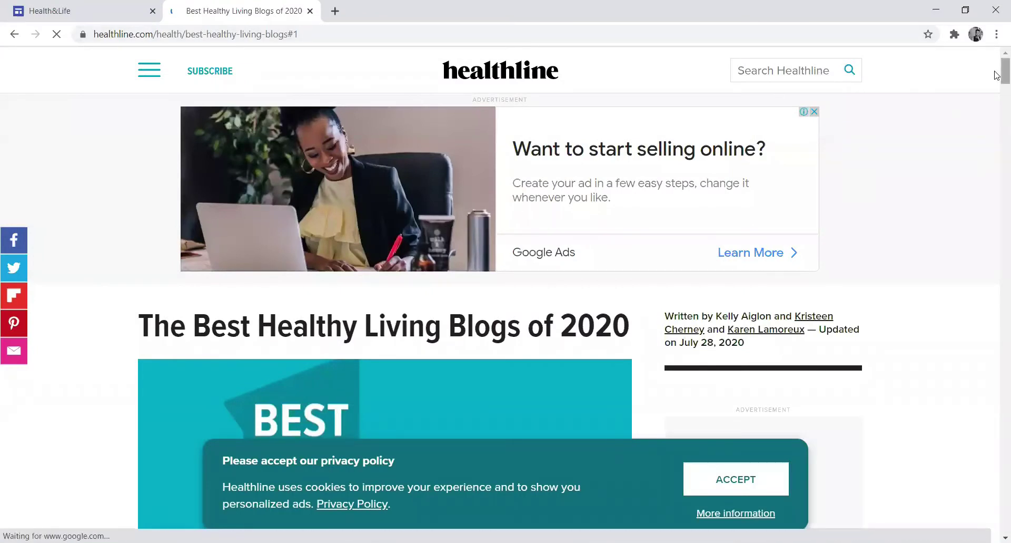
- Accept Healthline's privacy policy, scroll through the healthy living blogs list, then return to the editor
scroll(997, 75, down, 3)
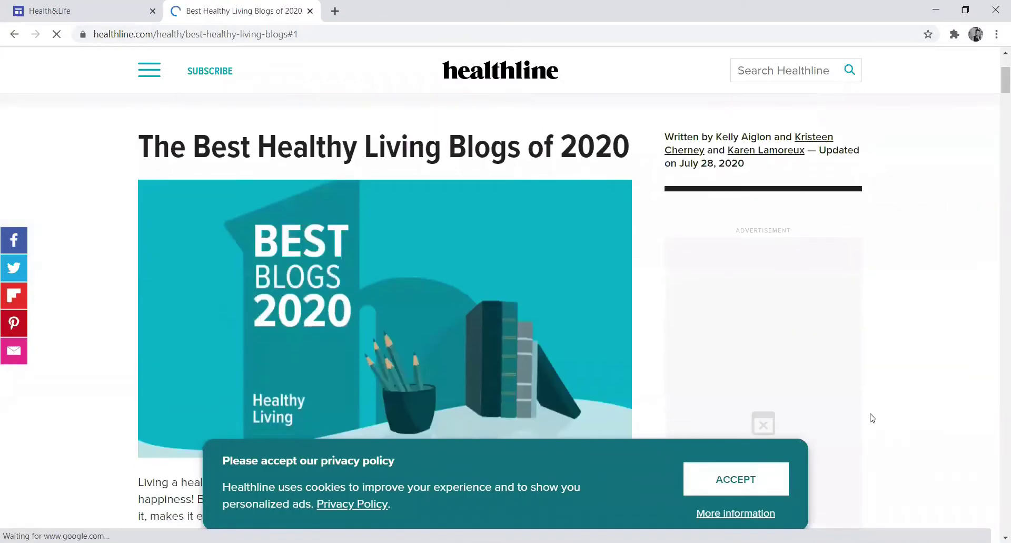
click(741, 475)
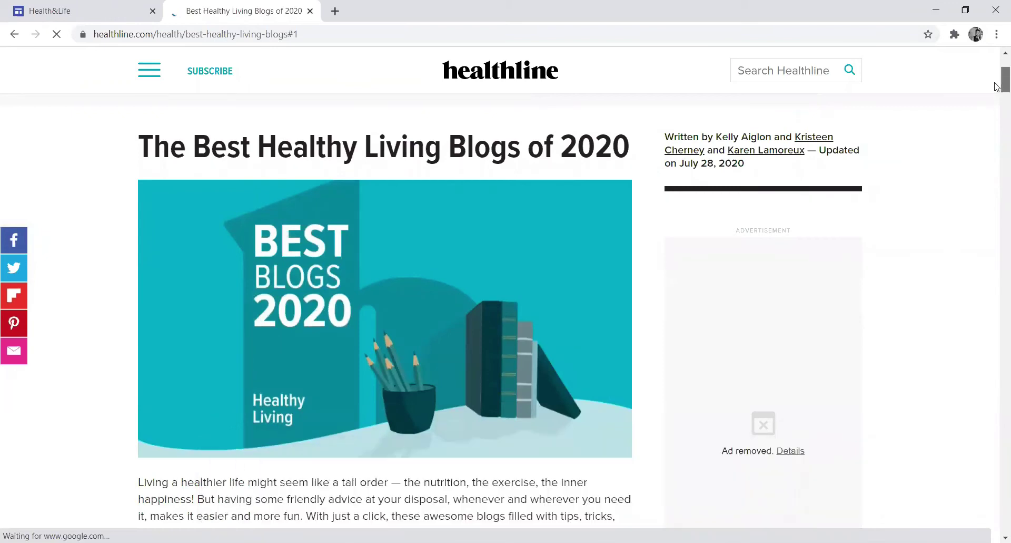
scroll(997, 85, down, 5)
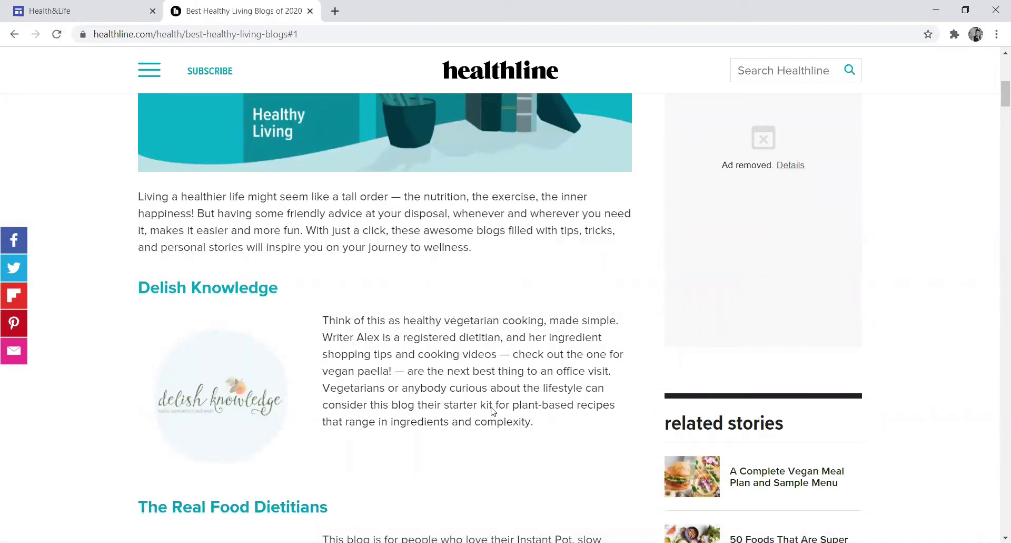
drag(997, 103, 997, 165)
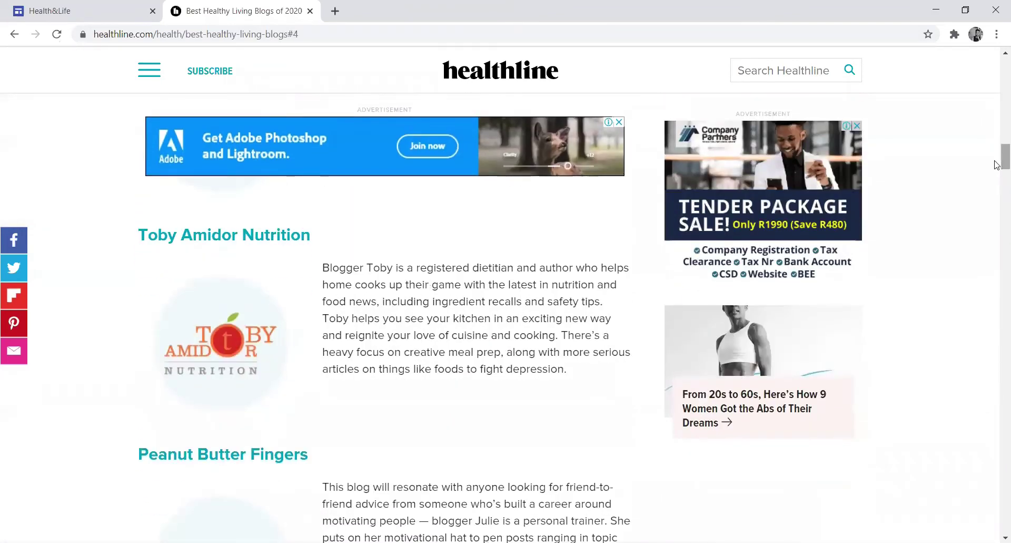
key(ctrl+Tab)
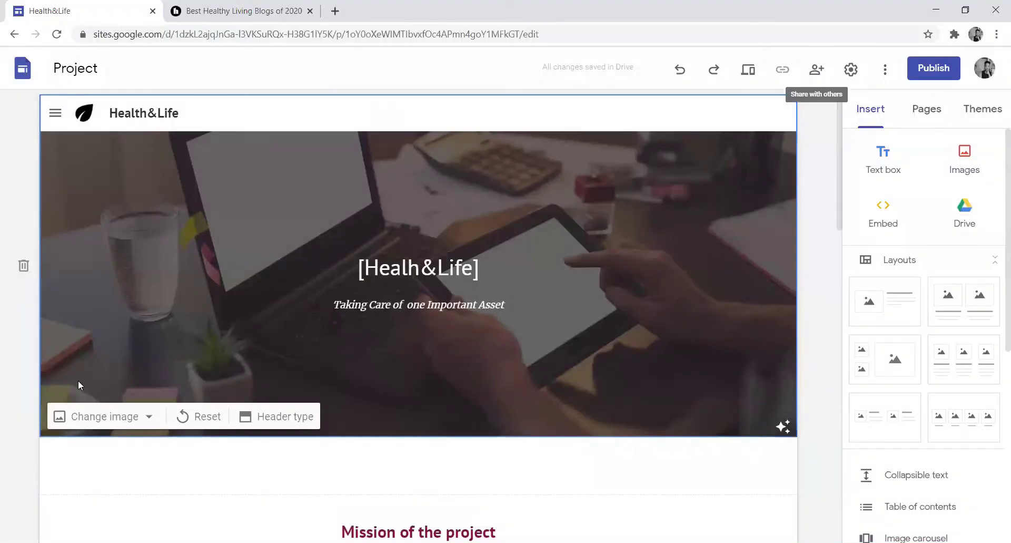
- Replace the header background with the Health Benefits road-sign photo from a 'health' image search
click(86, 417)
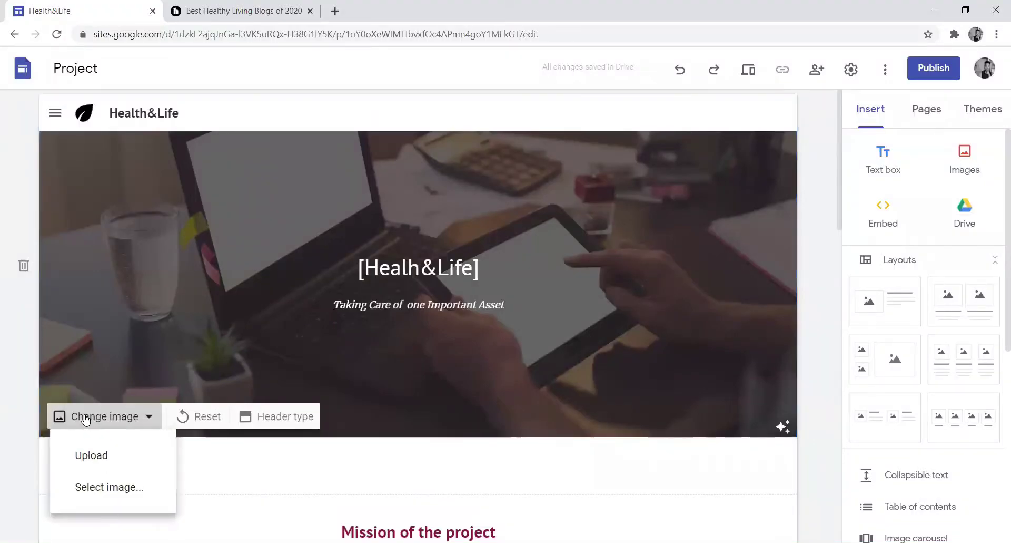
click(104, 487)
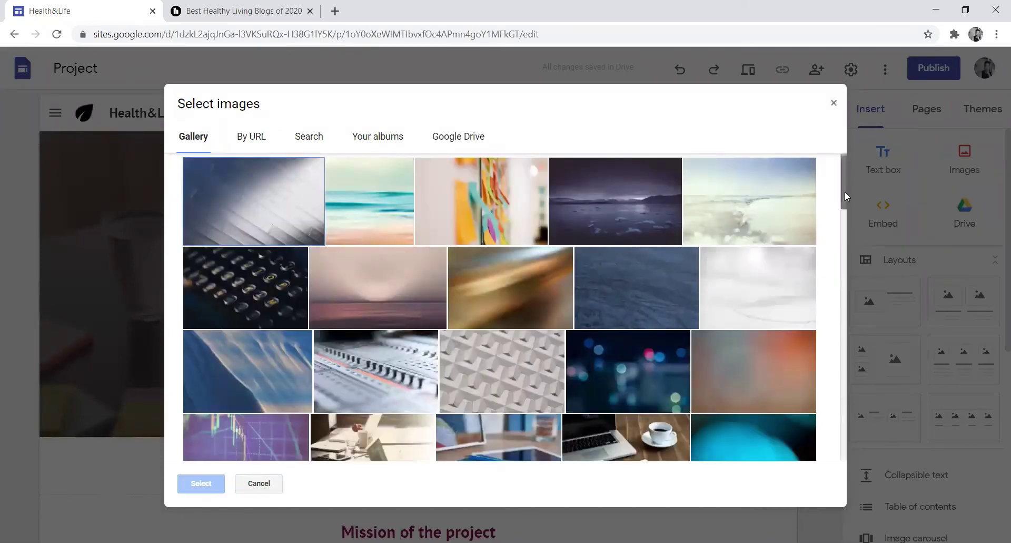
drag(845, 191, 845, 188)
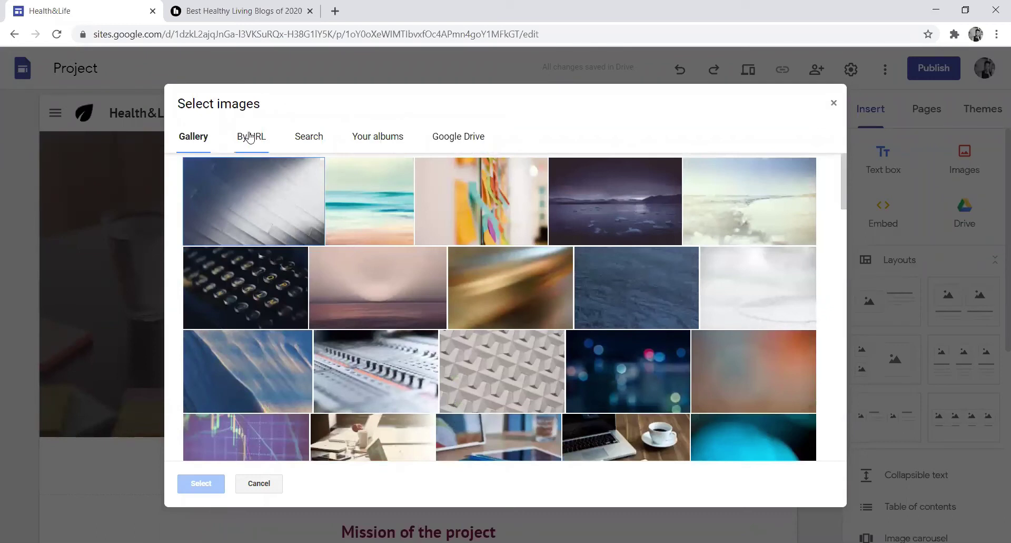
click(309, 142)
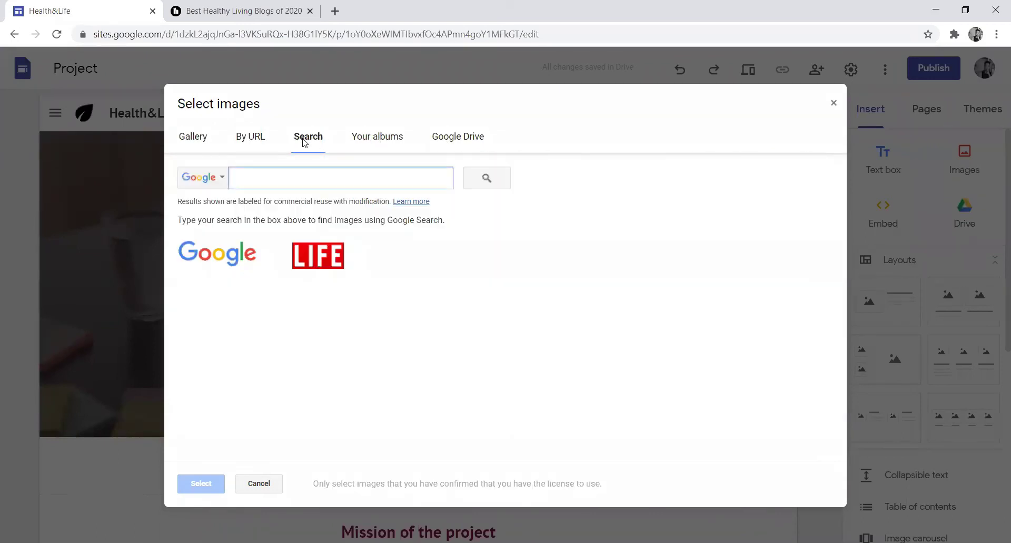
text(health)
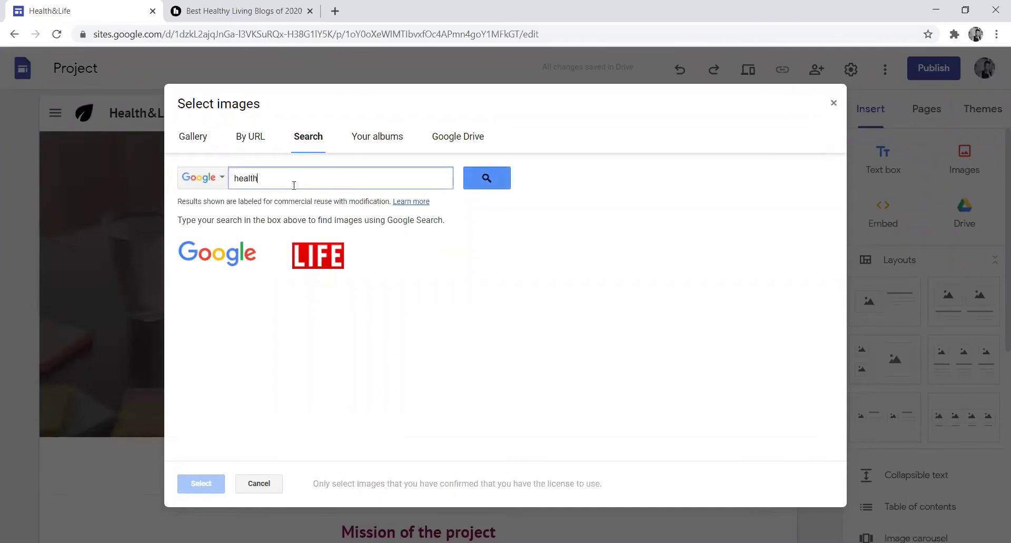
key(Return)
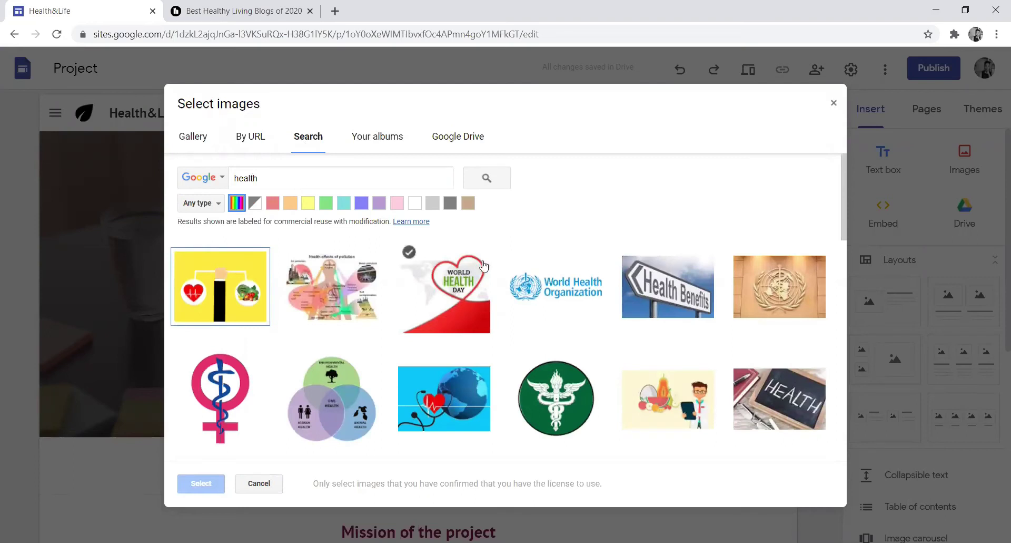
click(667, 285)
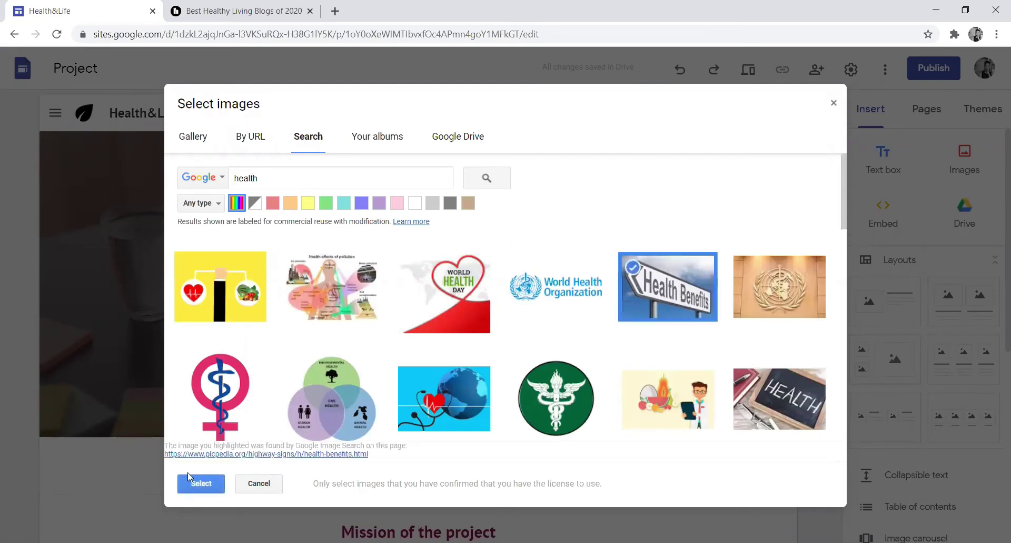
click(201, 483)
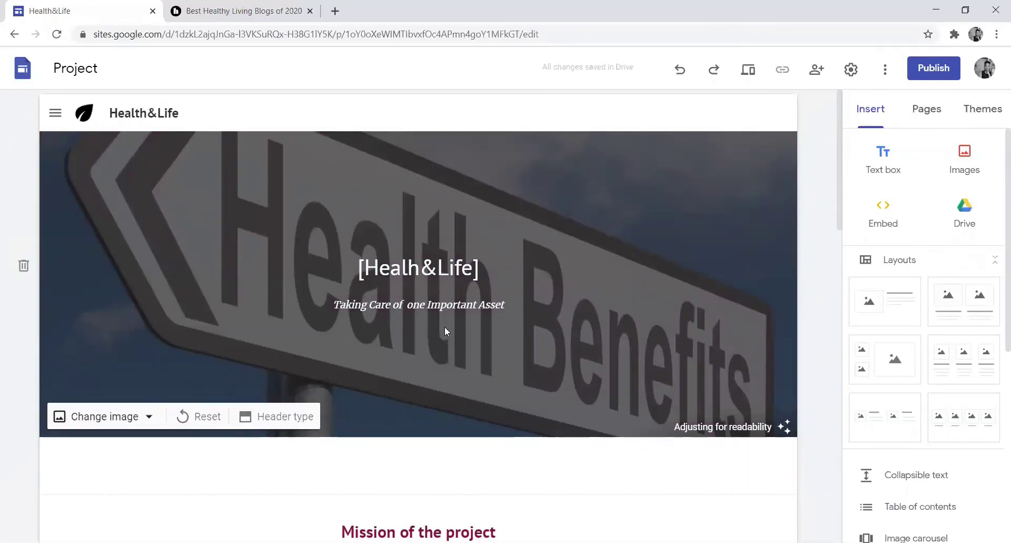
- Make the Healh&Life header title bold and set its font size to 96
click(419, 270)
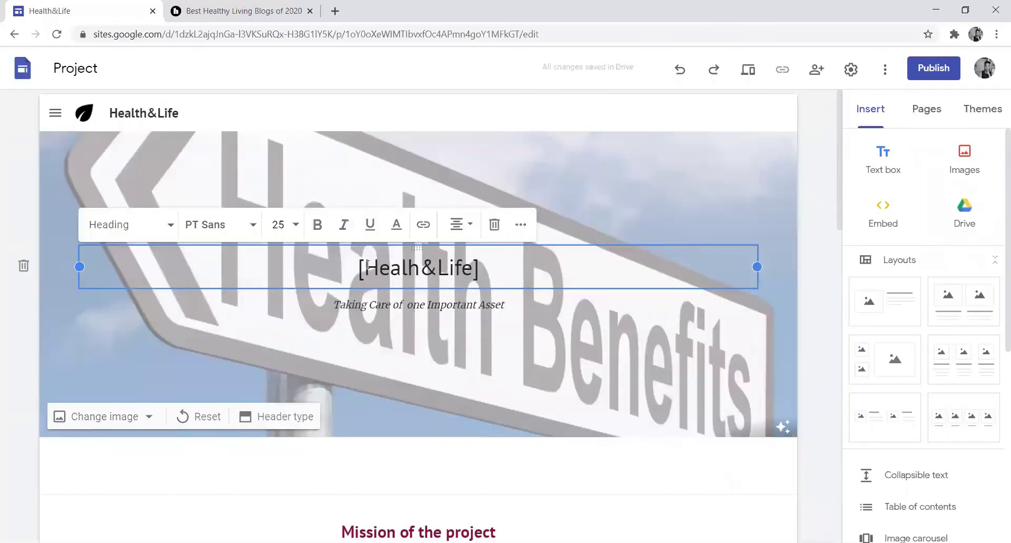
click(318, 226)
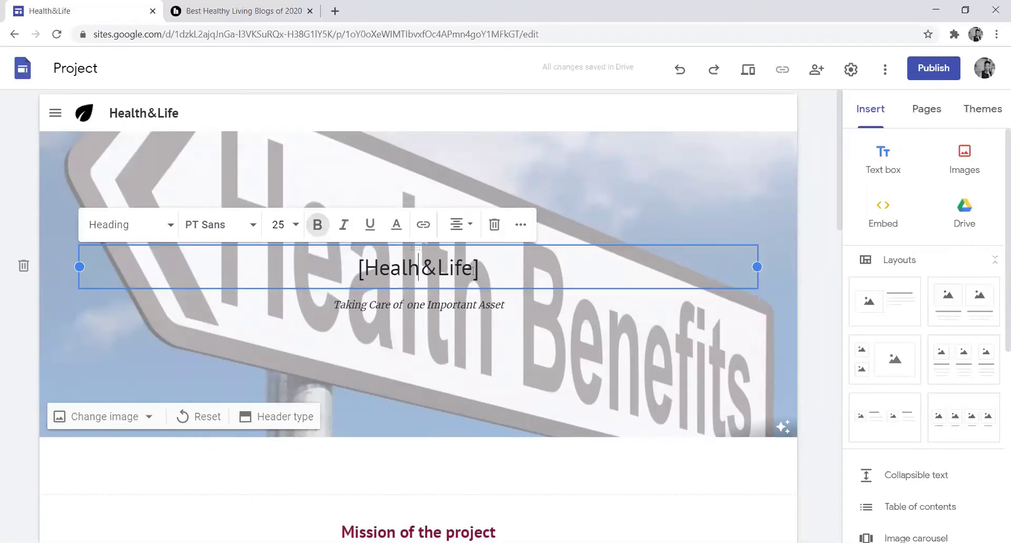
drag(429, 264, 363, 266)
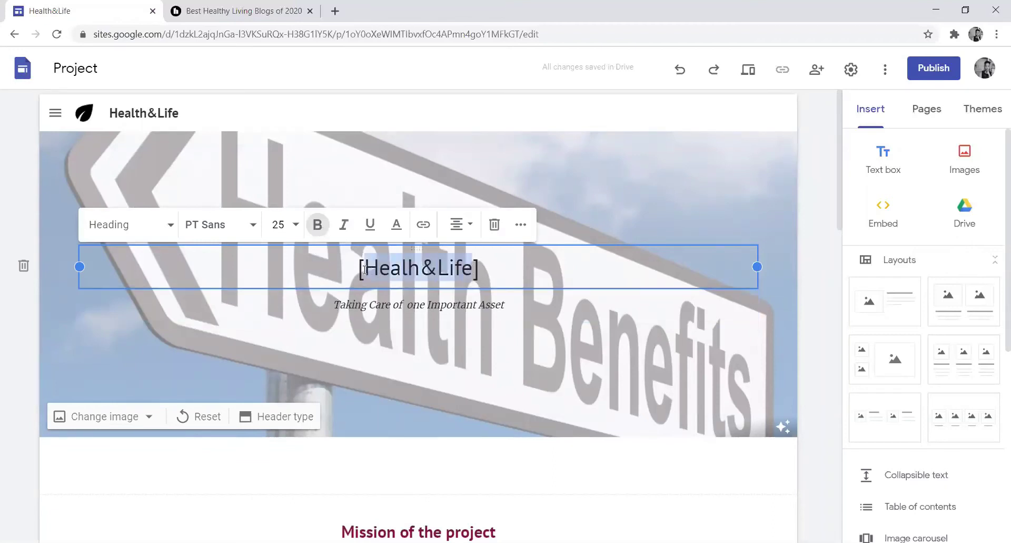
click(317, 226)
click(296, 224)
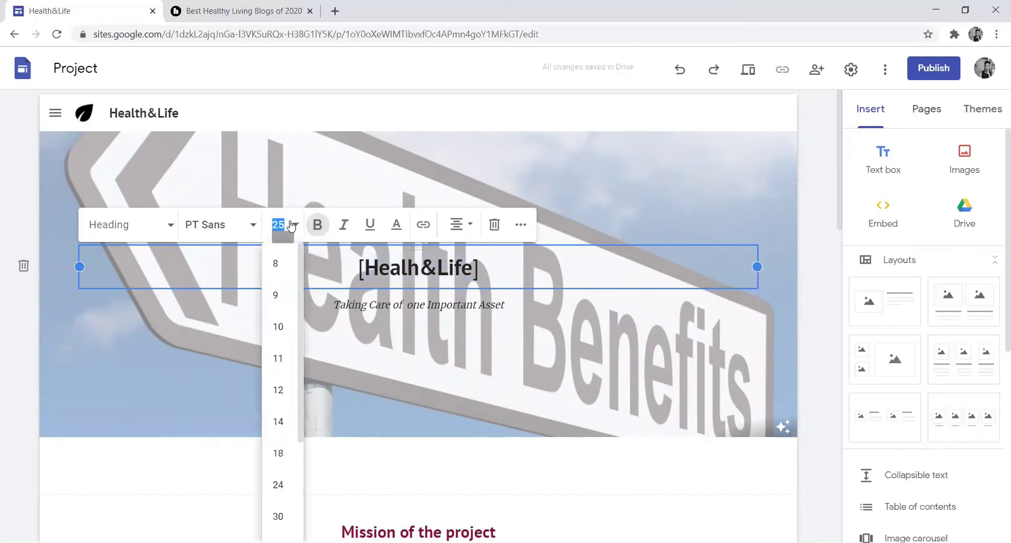
click(278, 390)
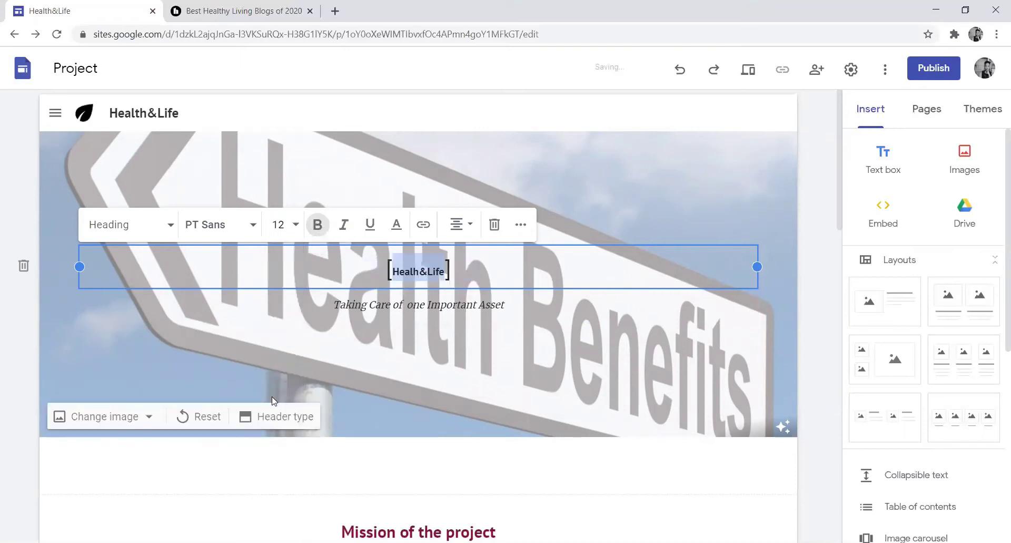
click(295, 224)
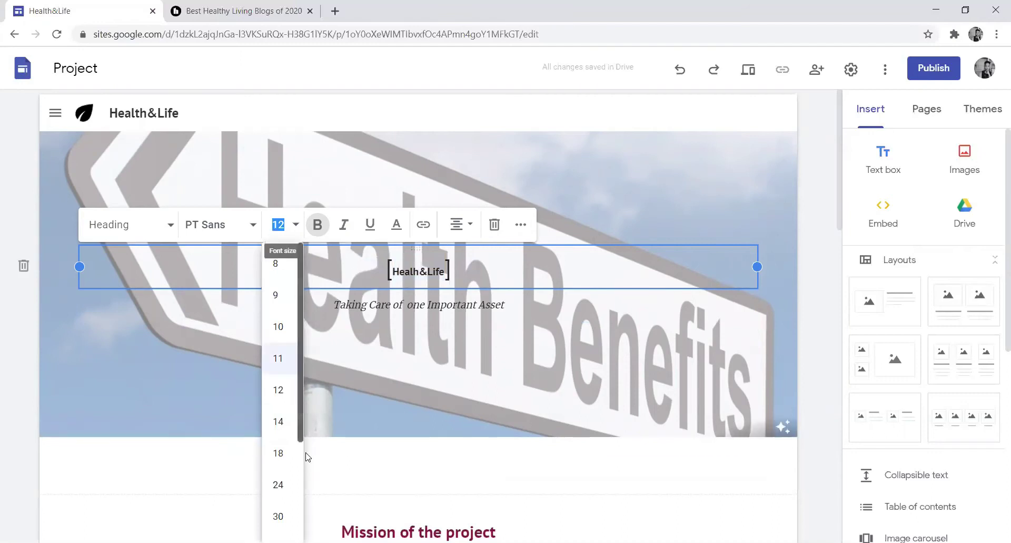
scroll(299, 404, down, 3)
click(278, 521)
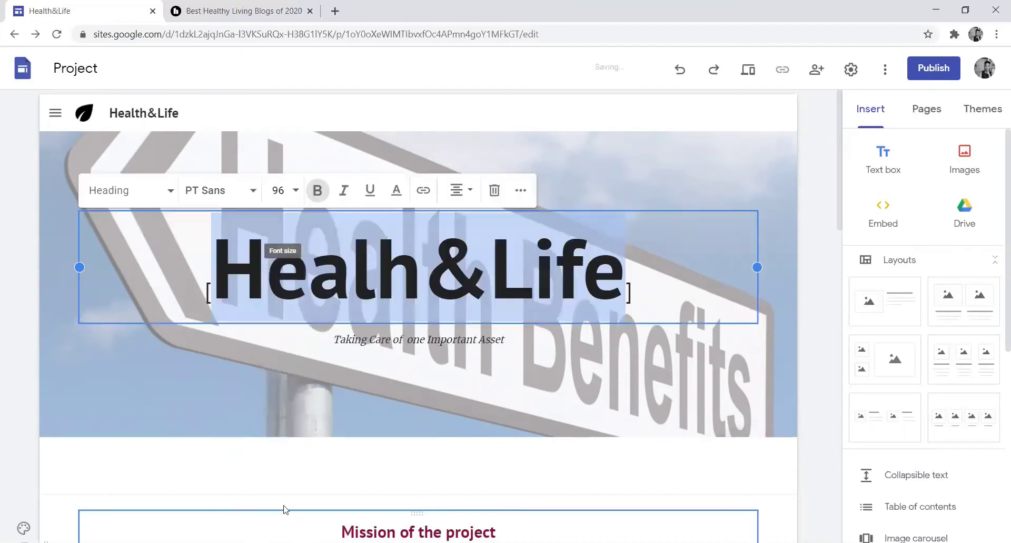
click(687, 167)
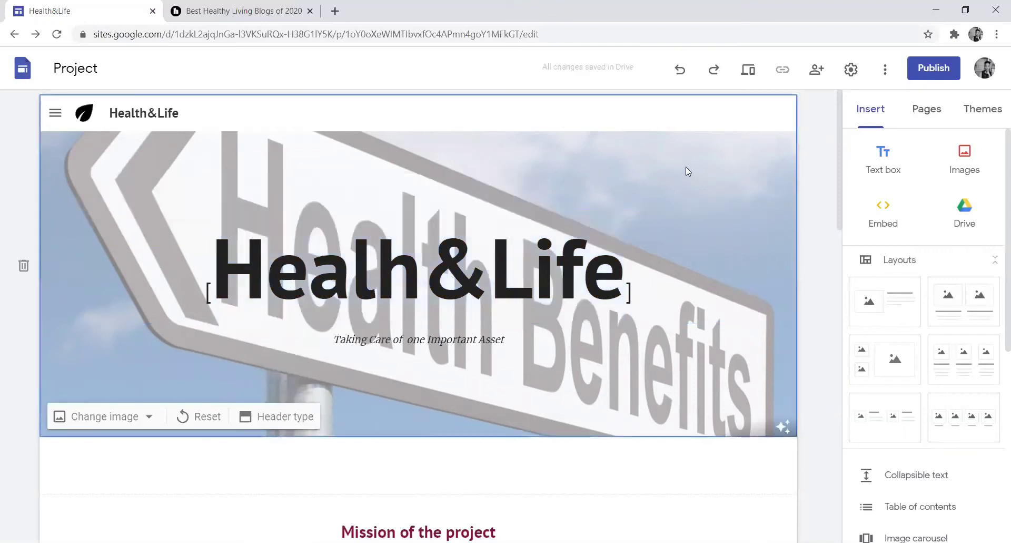
double_click(506, 249)
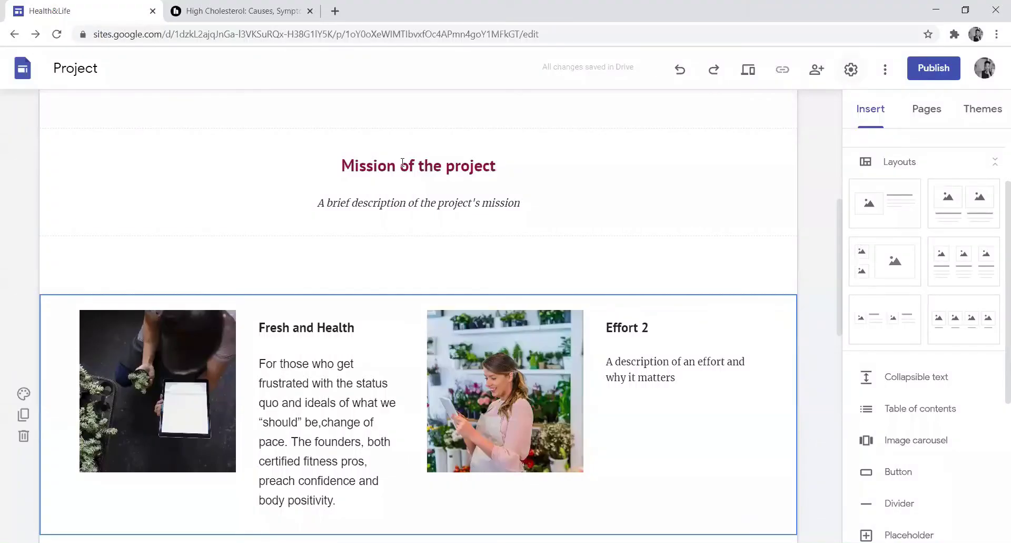
- Retitle the Mission of the project heading to 'Creating a health lifestyle'
click(423, 165)
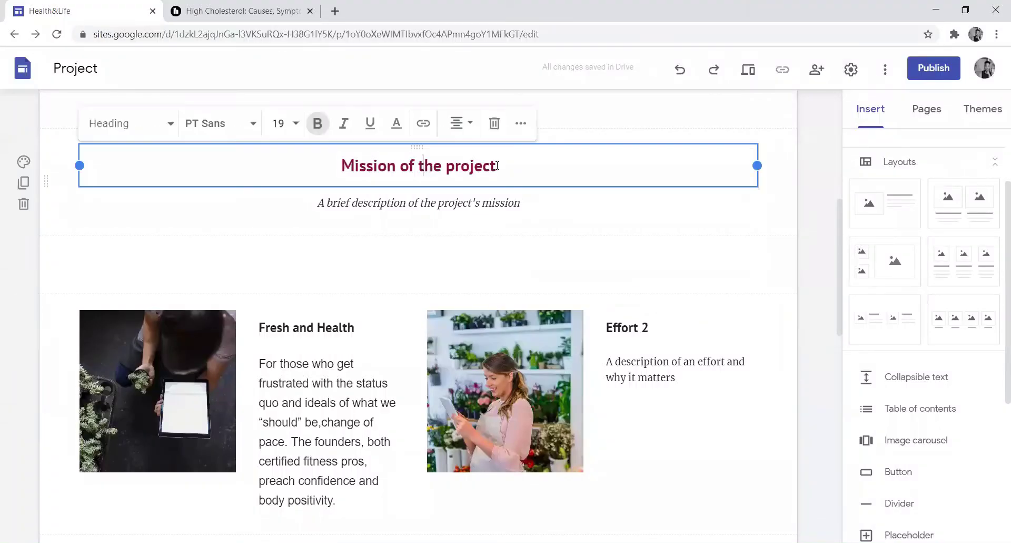
drag(459, 166, 346, 167)
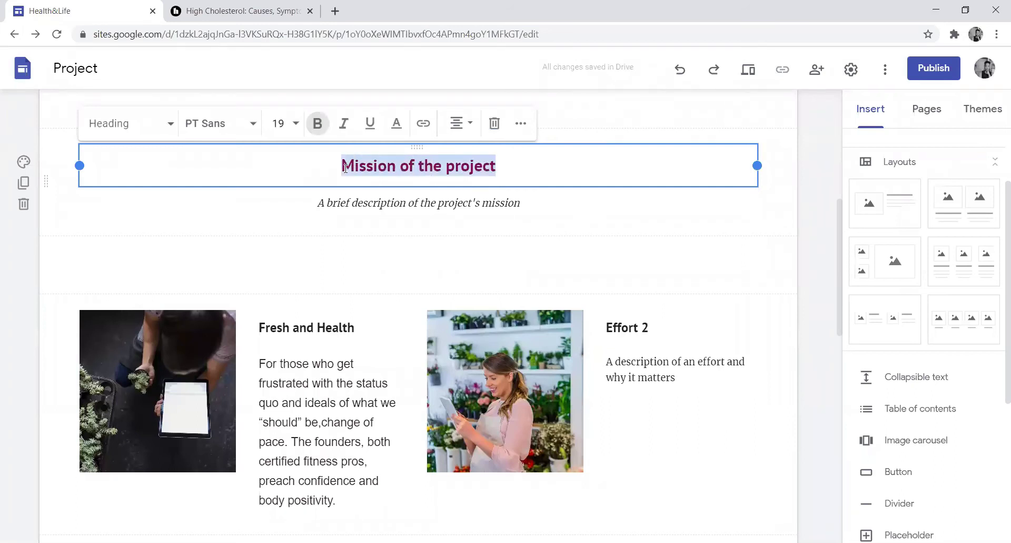
text(Creat)
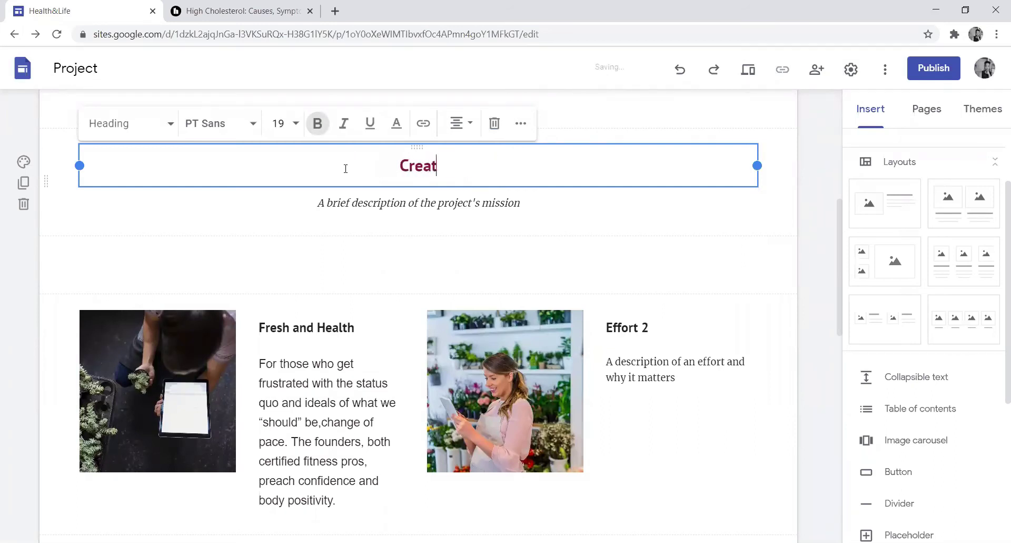
text(ing a)
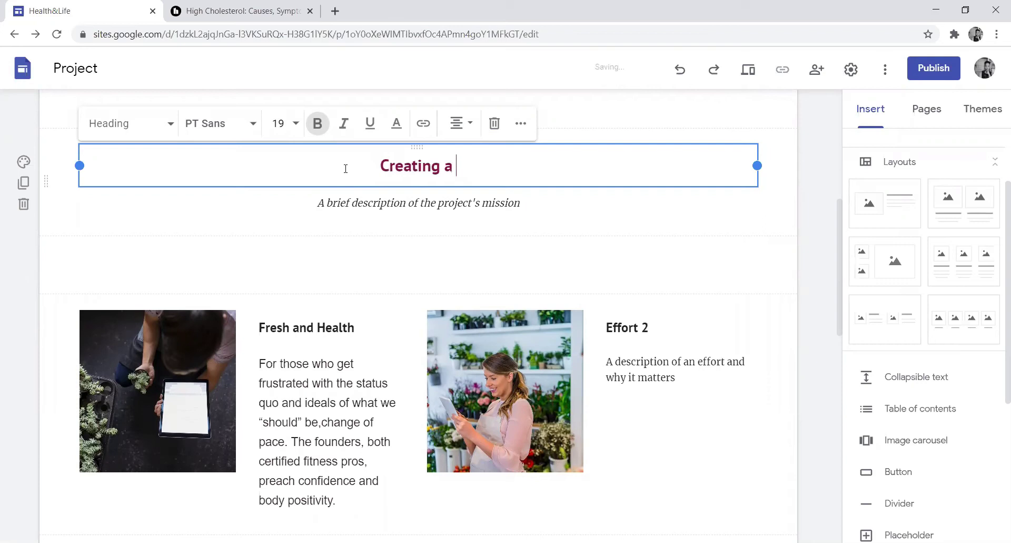
text( health)
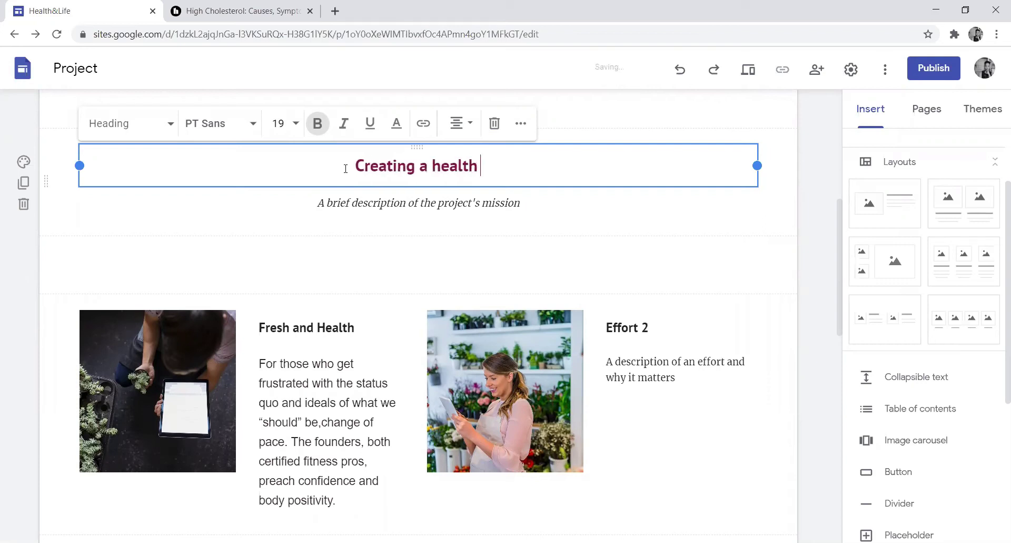
text( lifestyle)
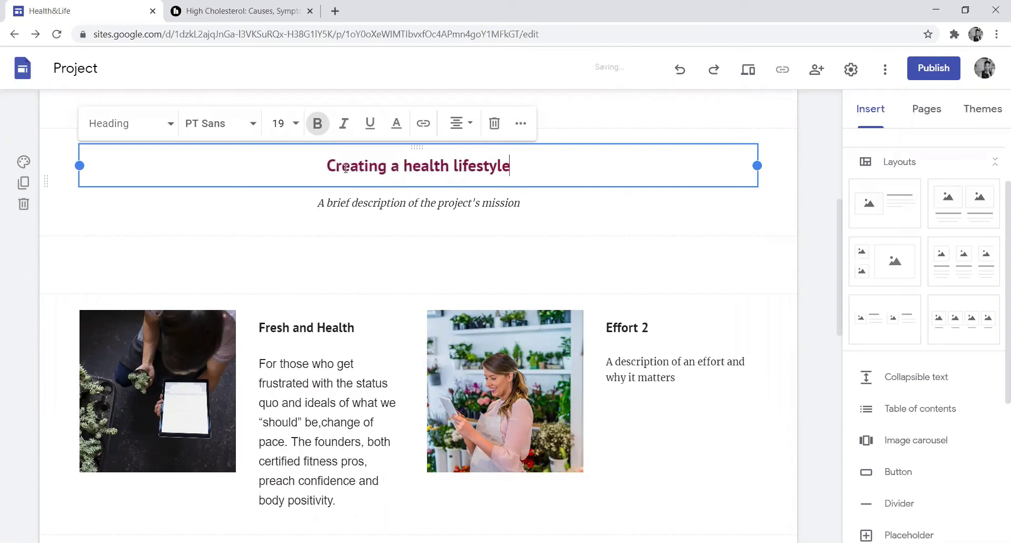
click(401, 203)
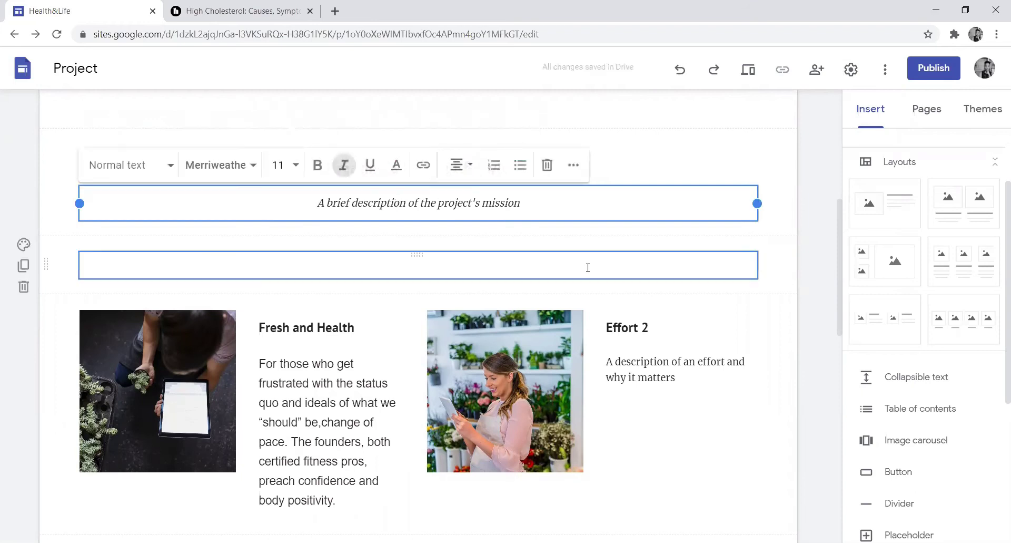
- Title the Effort 2 card 'Look young' with the pasted HDL paragraph, minus its final sentence
double_click(622, 327)
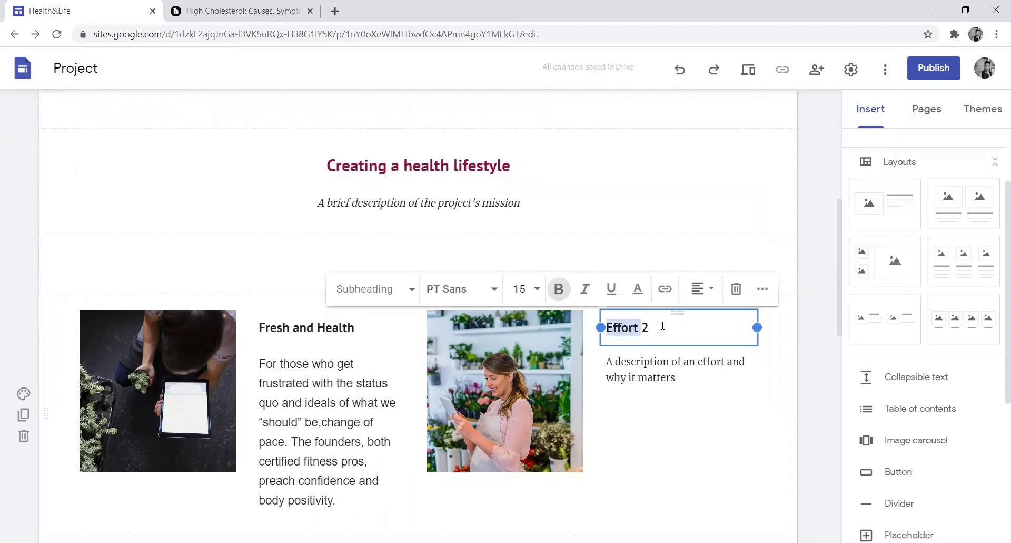
drag(661, 326, 590, 332)
text(Loo)
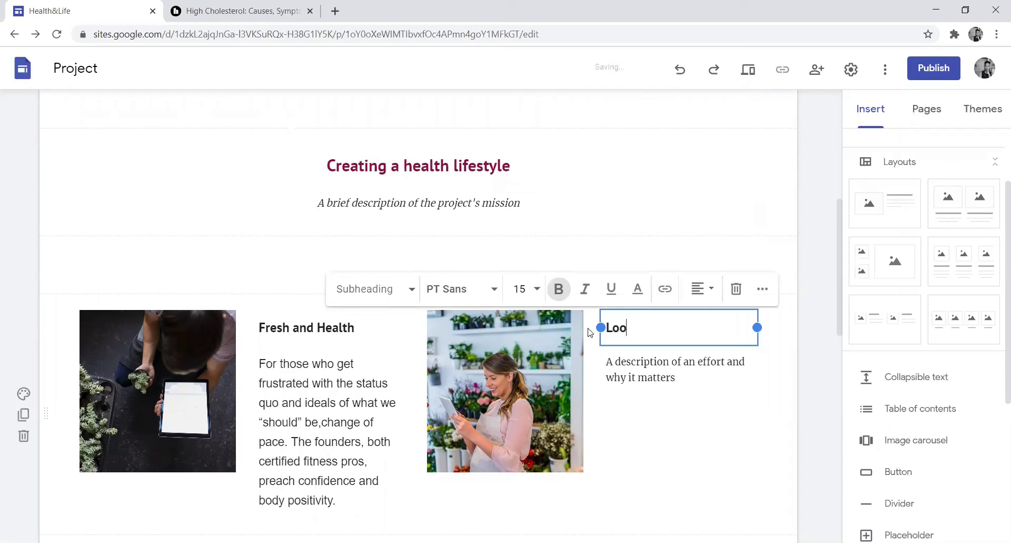
text(k young)
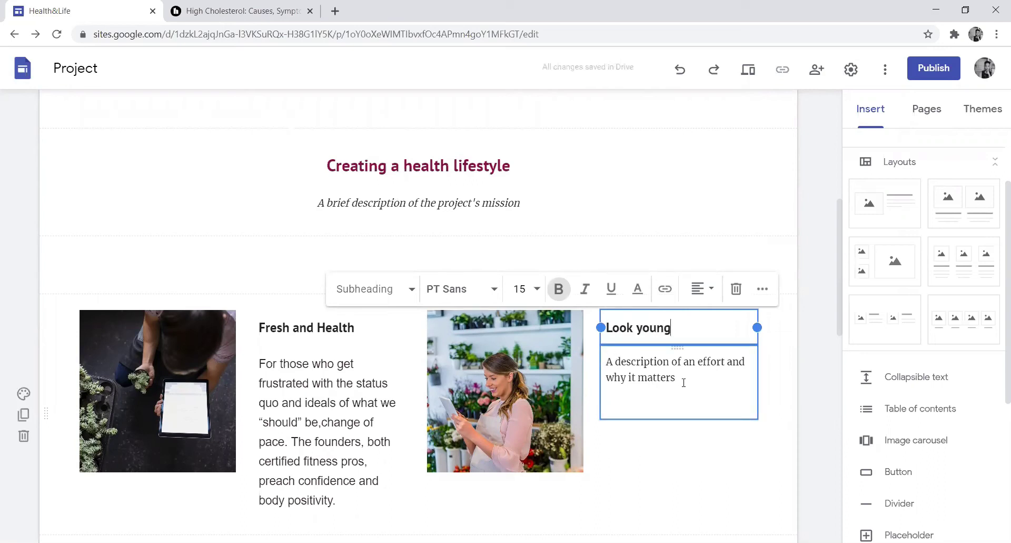
drag(684, 382, 601, 360)
text(High-density lipoprotein (HDL) is sometimes called "good cholesterol." It helps return LDL cholesterol to your liver to be removed from your body. This helps prevent cholesterol plaque from building up in your arteries)
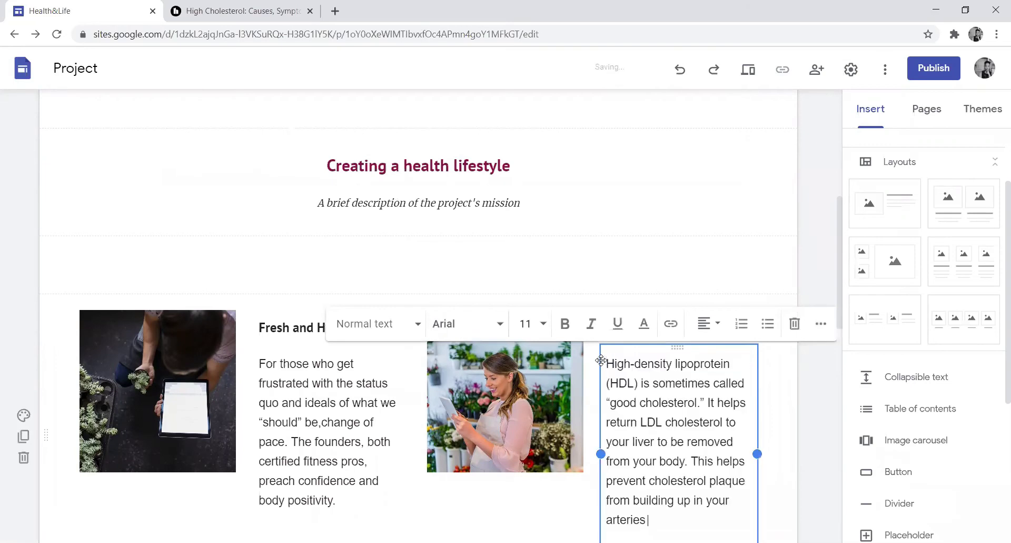
scroll(839, 217, down, 2)
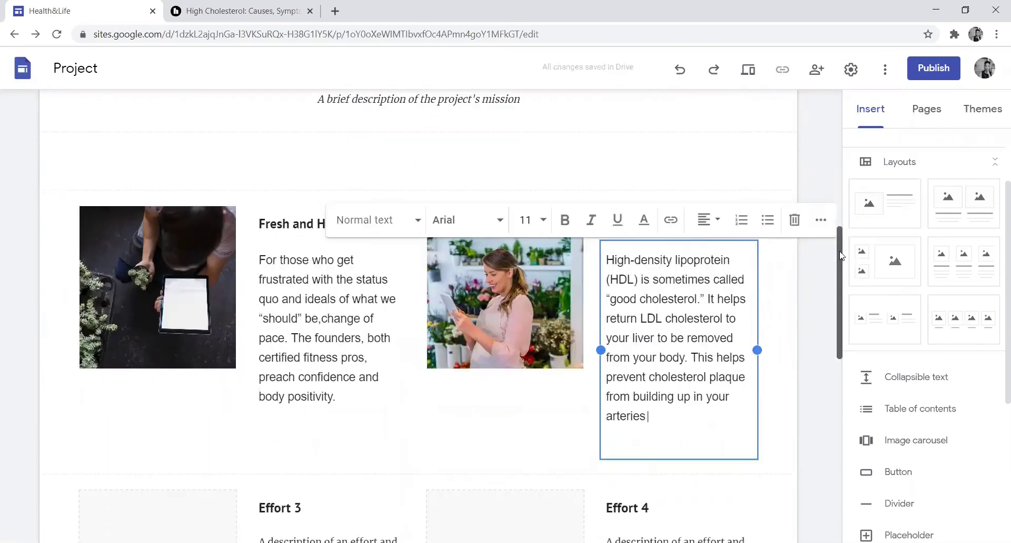
drag(660, 403, 689, 345)
key(Delete)
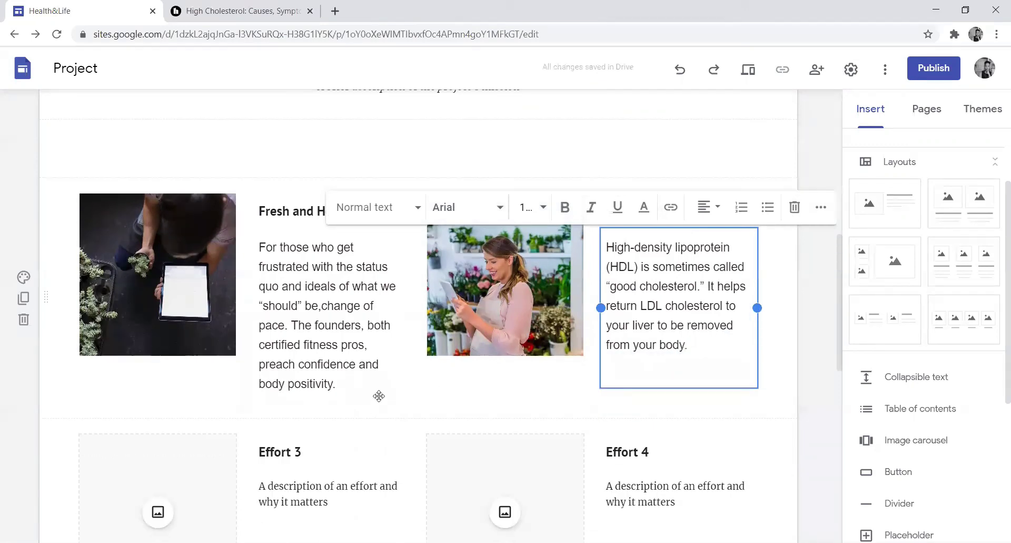
click(459, 392)
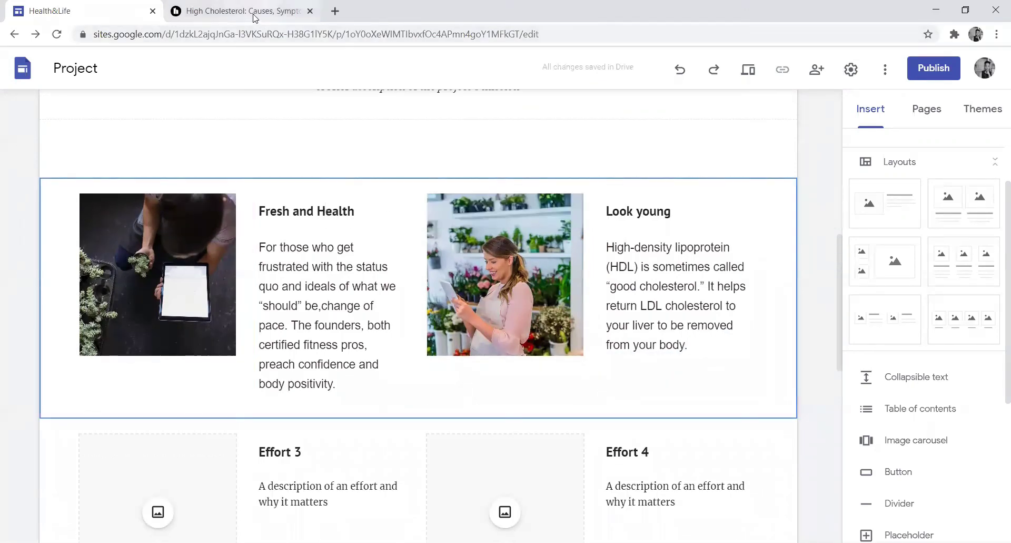
- Look over the Healthline cholesterol article, then select the Effort 4 description box
click(253, 11)
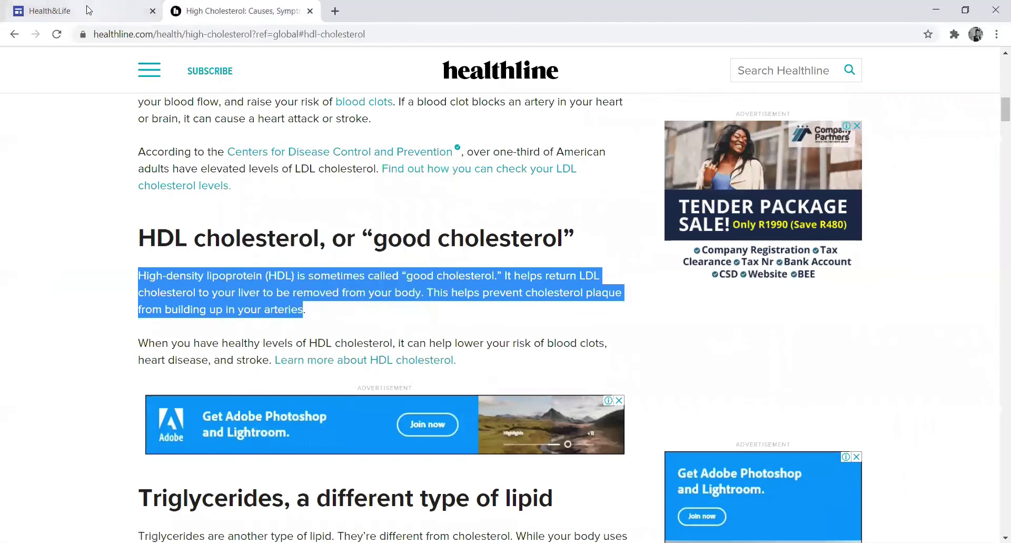
scroll(997, 320, down, 2)
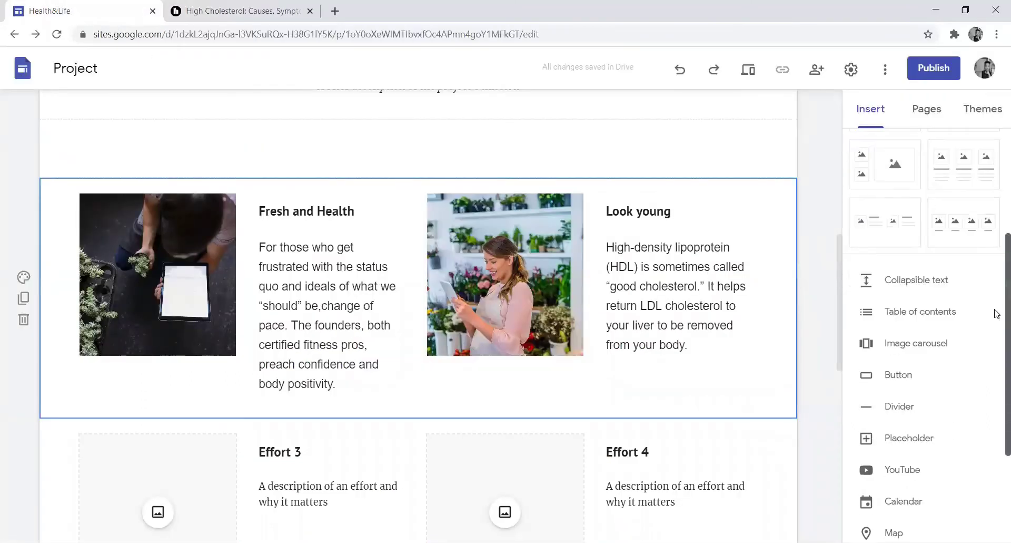
scroll(998, 320, down, 1)
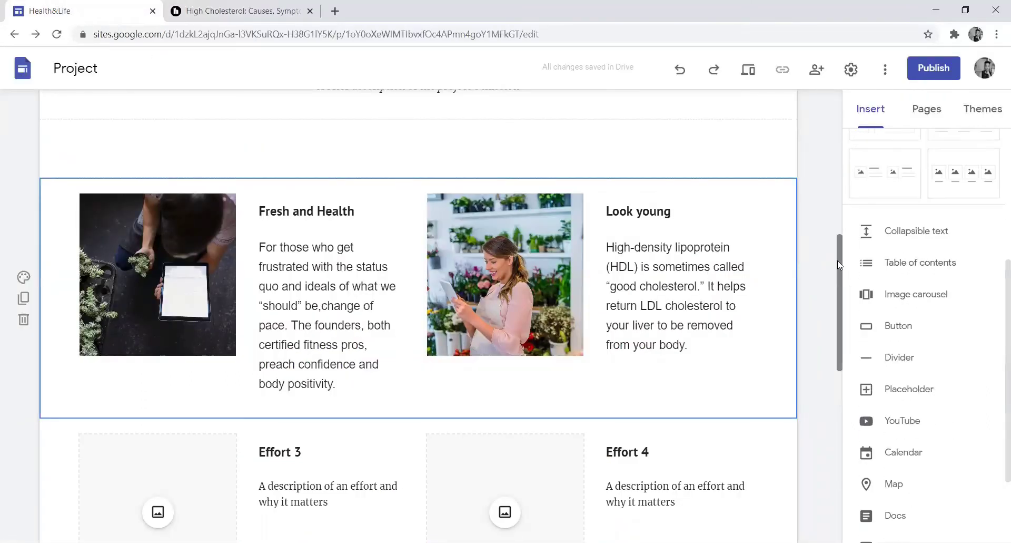
drag(837, 260, 840, 337)
click(635, 216)
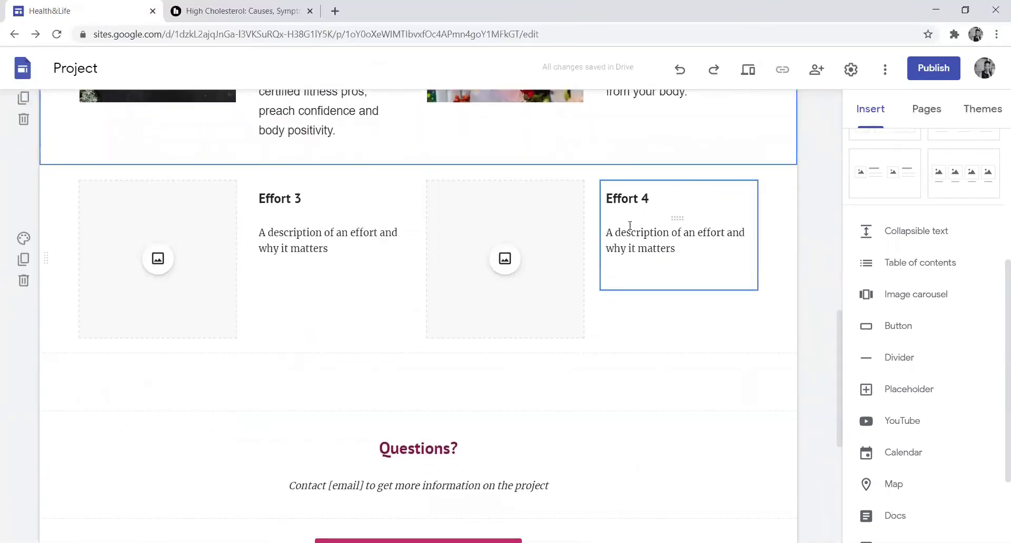
- Delete the Effort 4 card's description, image placeholder and heading
click(626, 232)
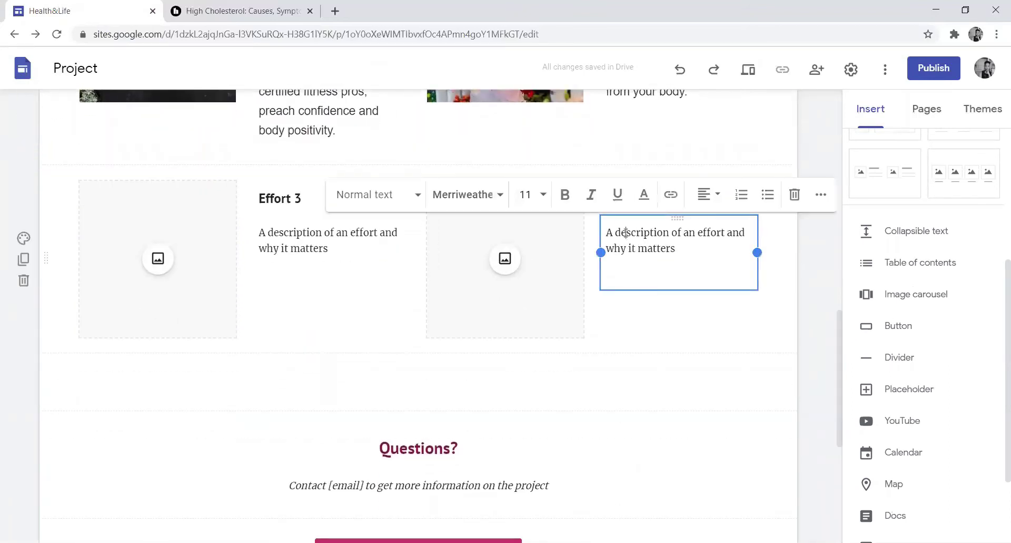
click(794, 195)
click(561, 273)
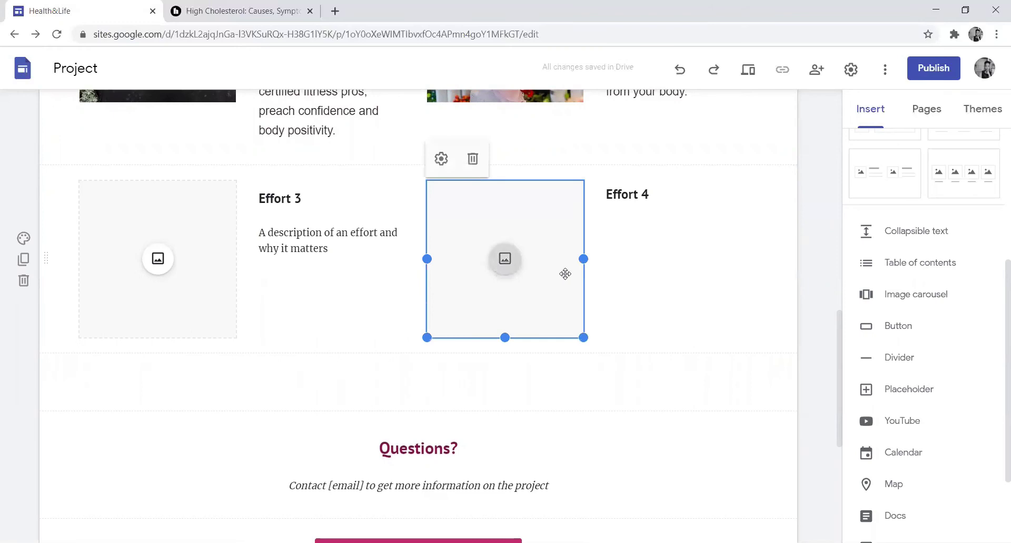
click(473, 158)
click(669, 185)
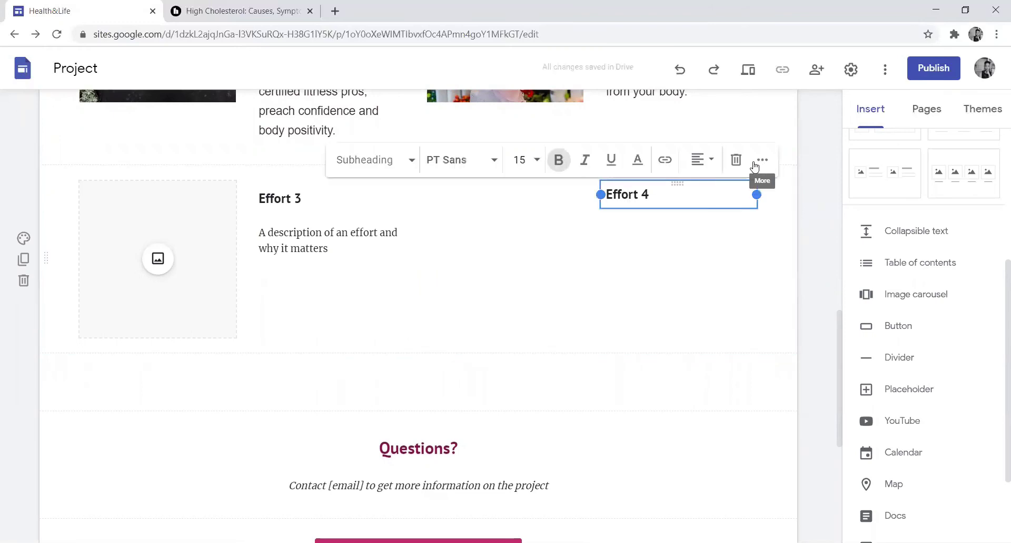
click(736, 164)
- Delete the Effort 3 card's description, heading and image placeholder
click(290, 248)
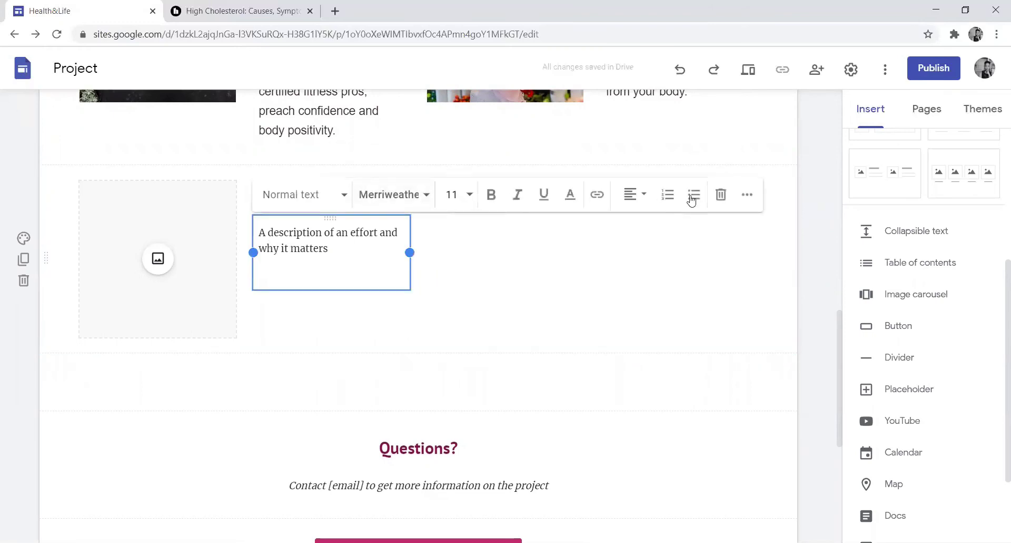
click(722, 194)
click(327, 194)
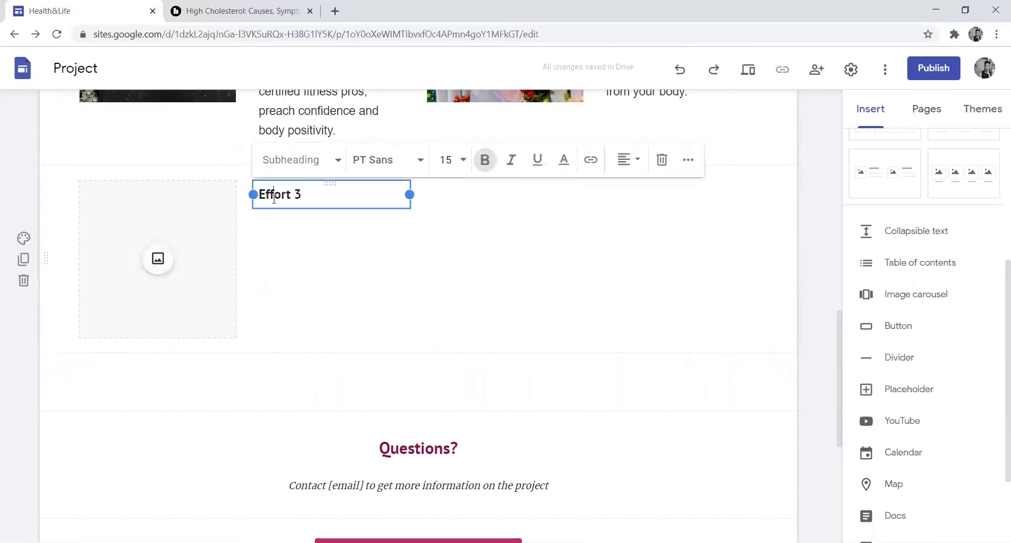
click(664, 161)
click(185, 219)
click(126, 158)
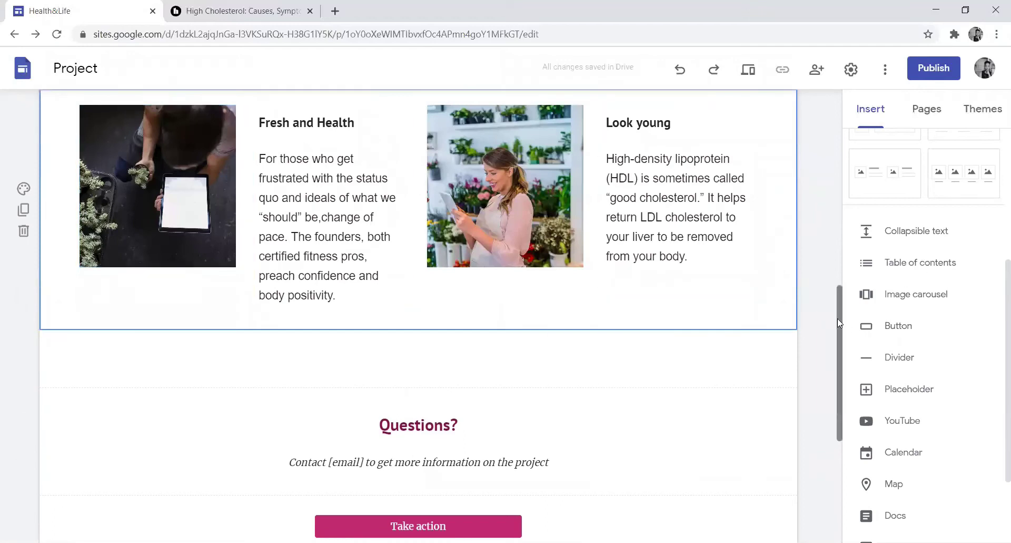
- Replace the [email] placeholder in the Questions contact line with an e-mail address
scroll(838, 324, down, 4)
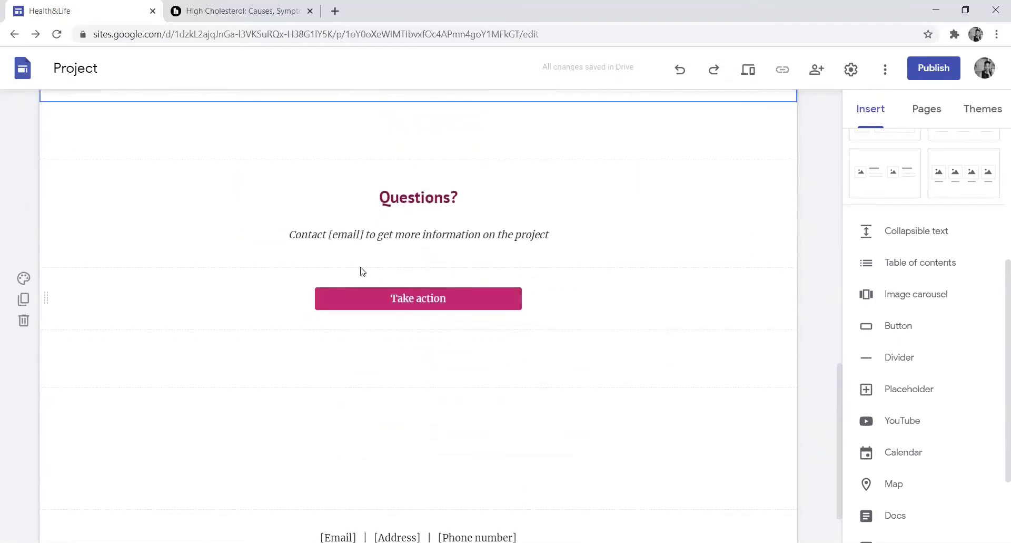
click(361, 241)
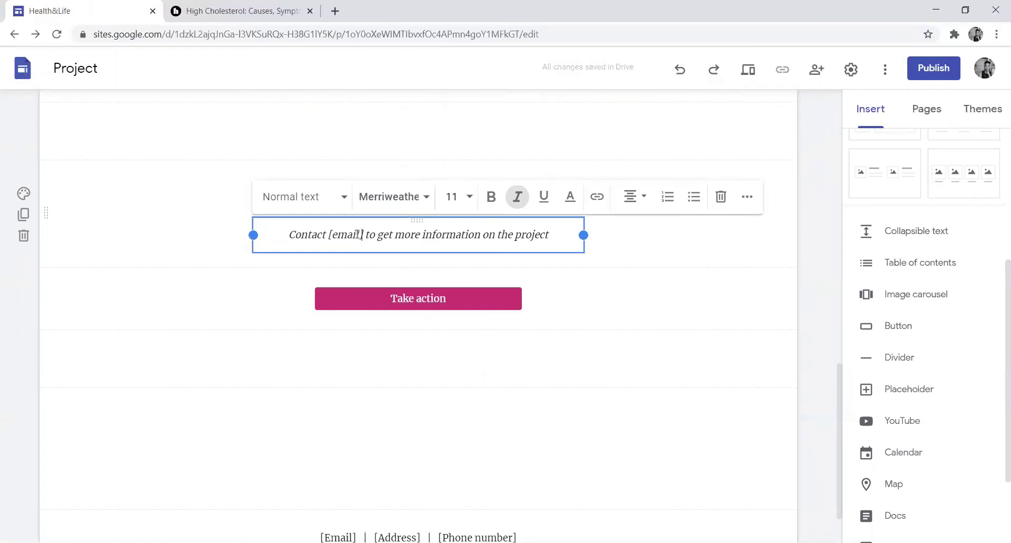
drag(366, 233, 329, 235)
key(BackSpace)
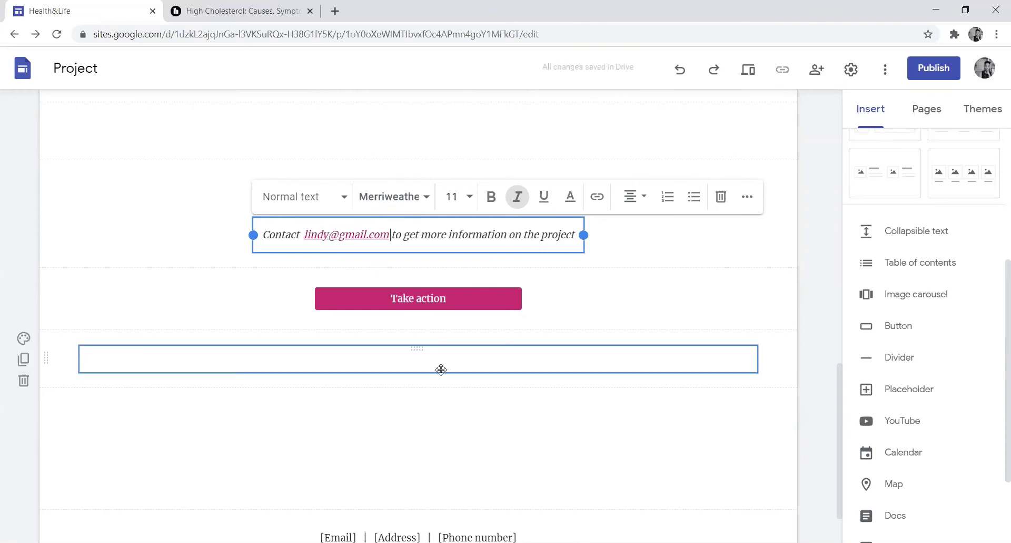
- Open the Take action button's name and link settings
click(452, 295)
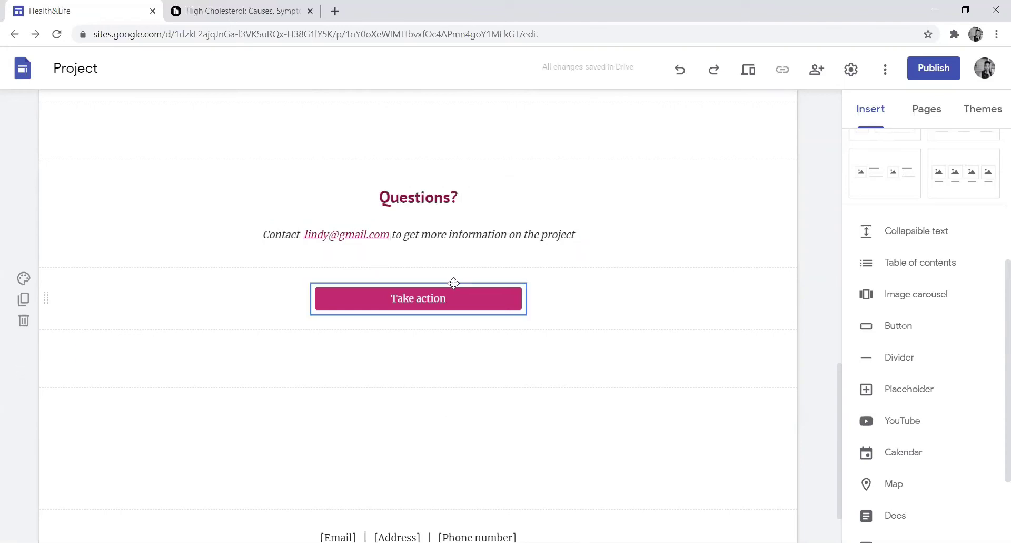
click(416, 304)
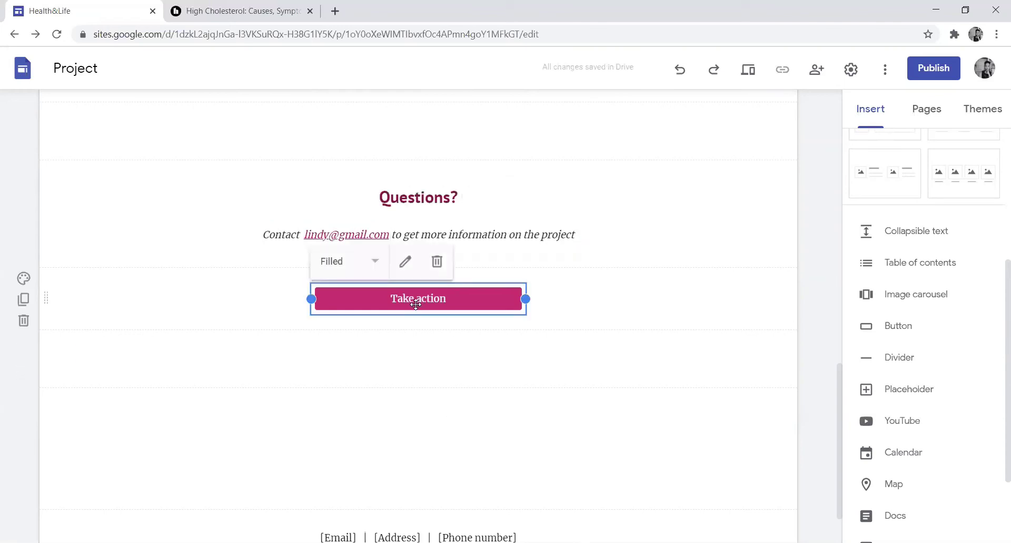
click(406, 261)
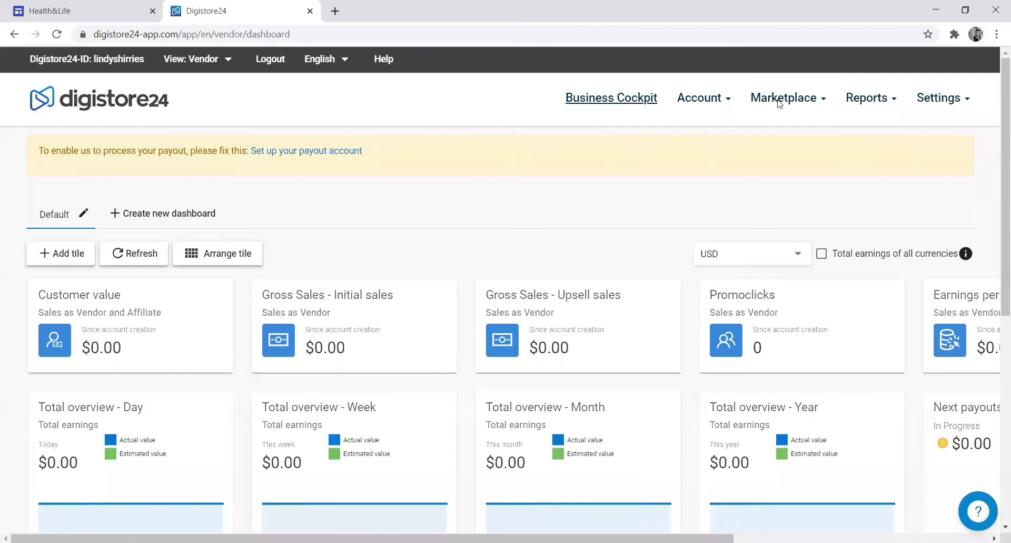
- Filter Digistore24 marketplace offers to Fitness & Health and request to promote Keto After 50
mouse_move(780, 103)
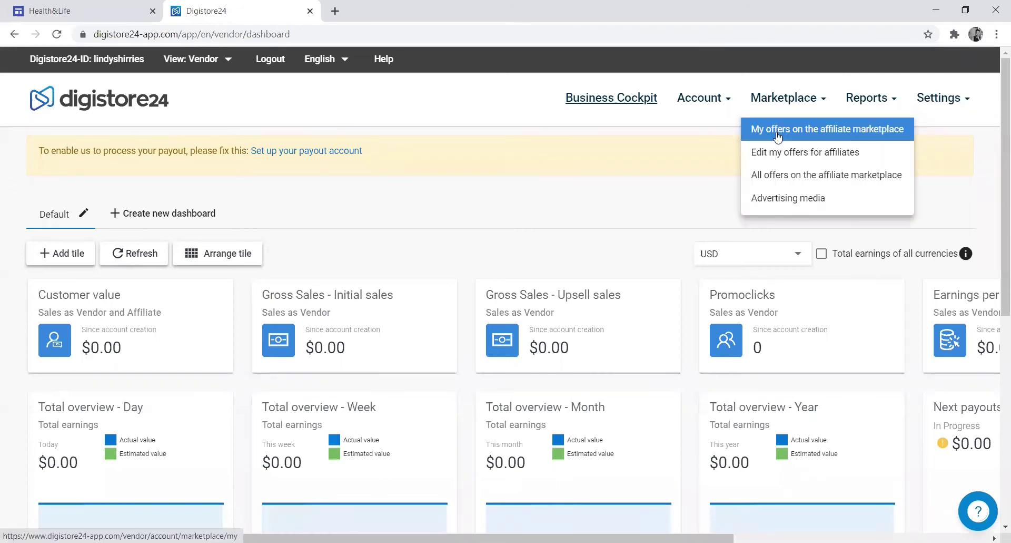
click(776, 176)
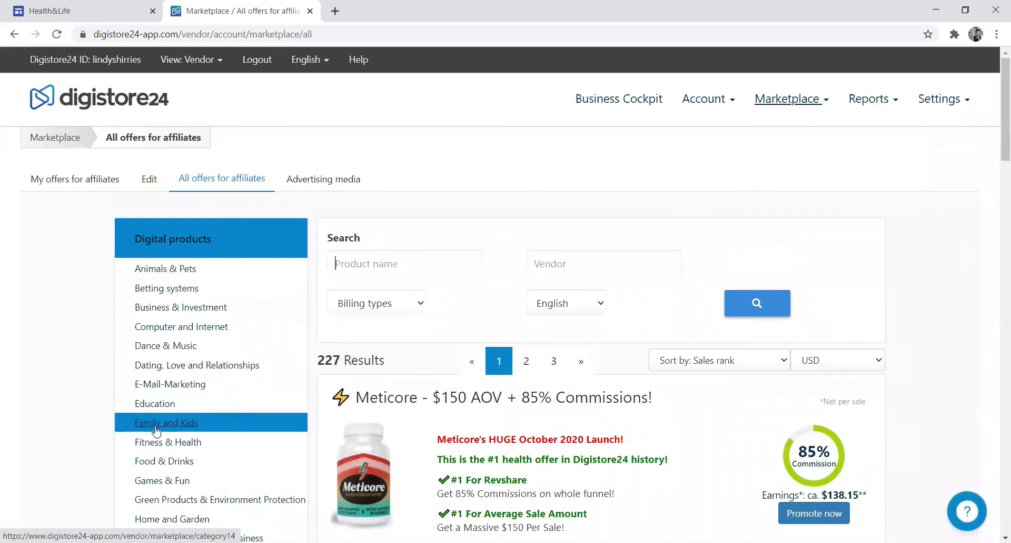
click(156, 444)
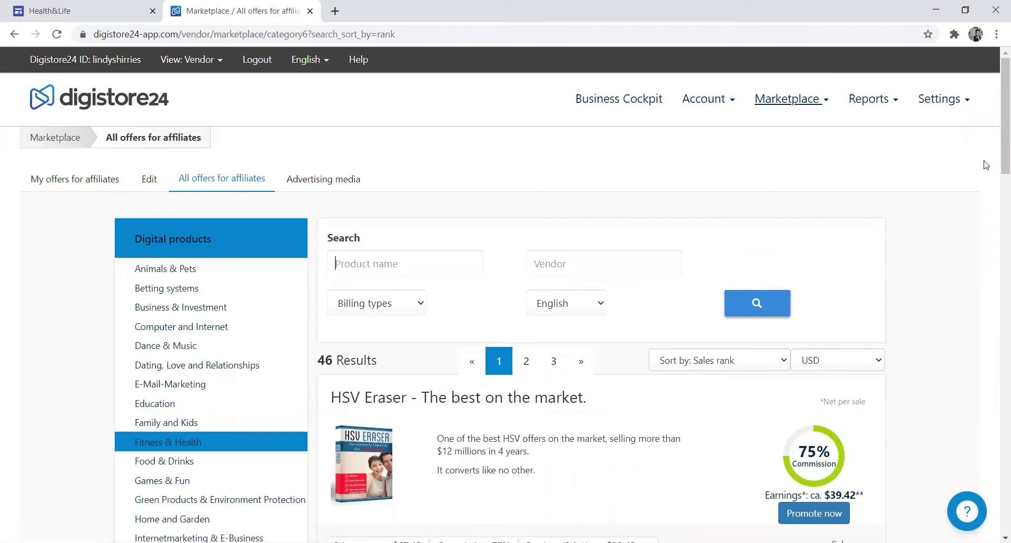
scroll(996, 195, down, 4)
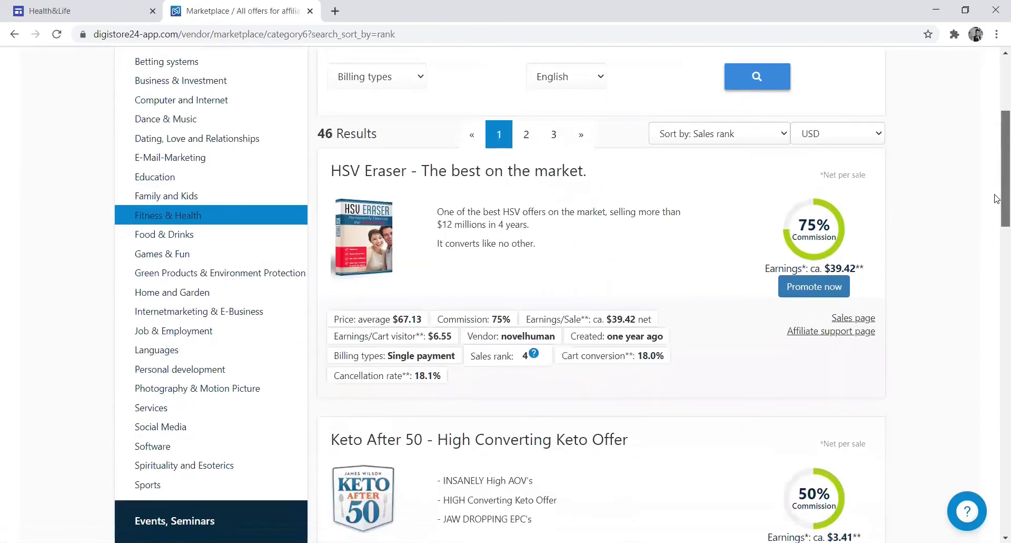
scroll(996, 199, down, 4)
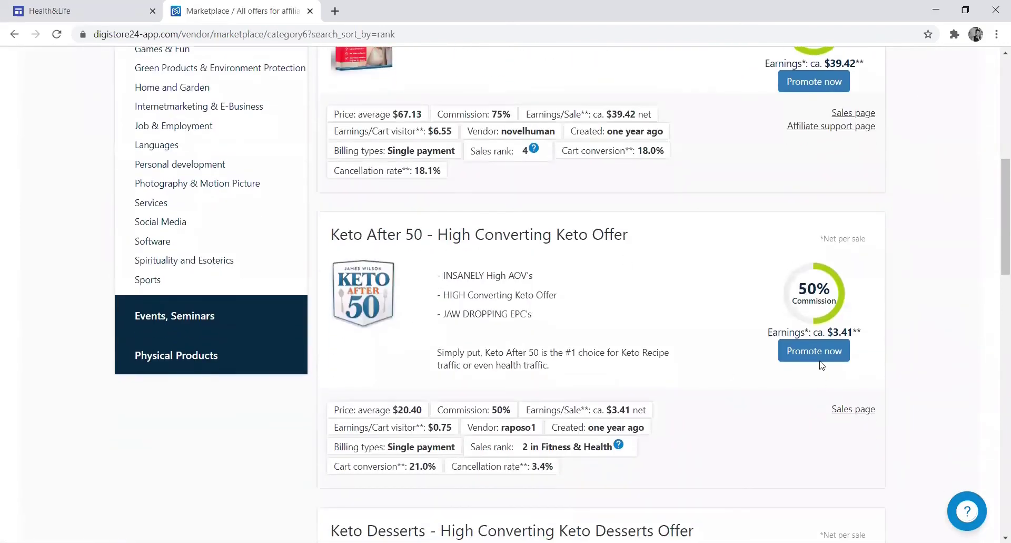
click(818, 354)
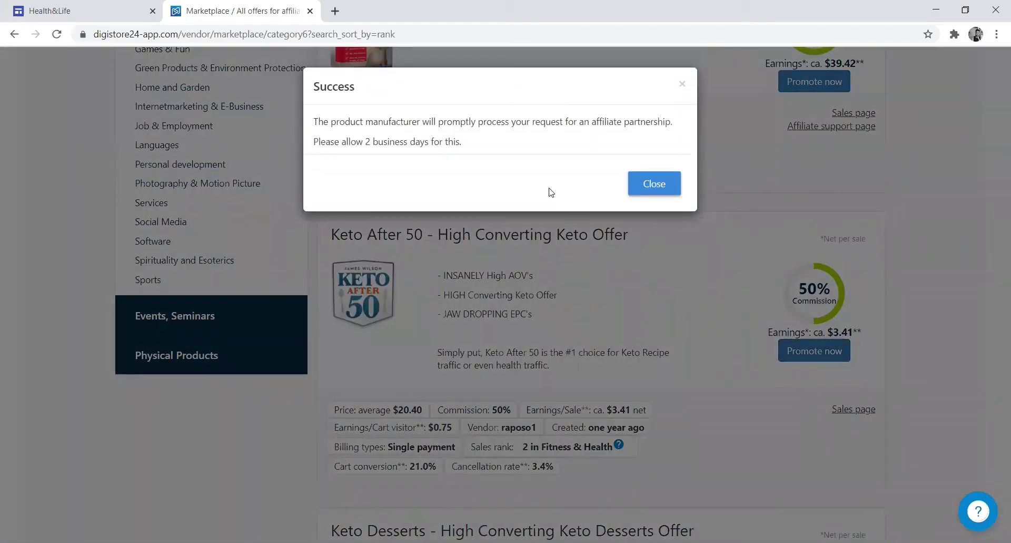
click(653, 189)
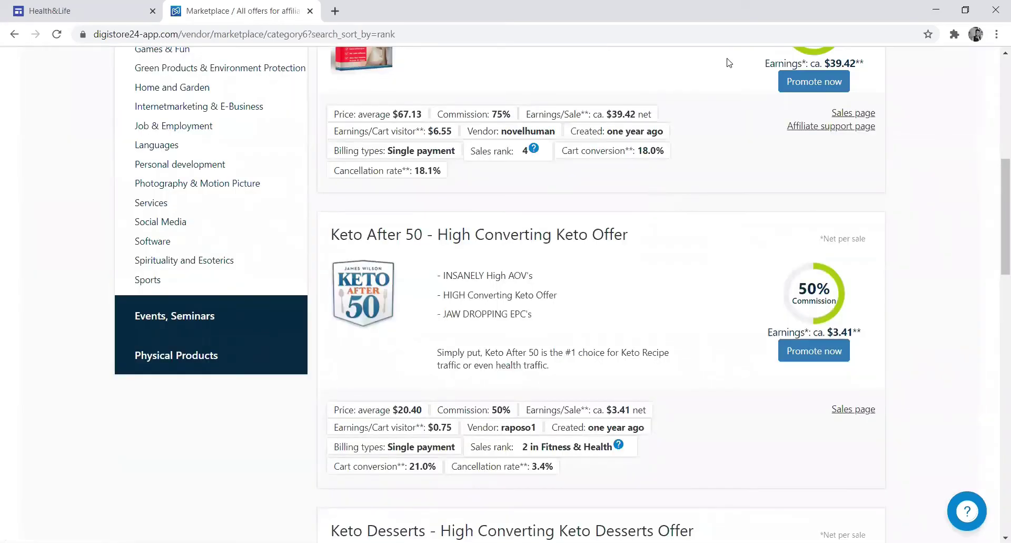
- Copy The Essential Keto Cookbook (Physical) promolink from the marketplace
scroll(729, 62, down, 15)
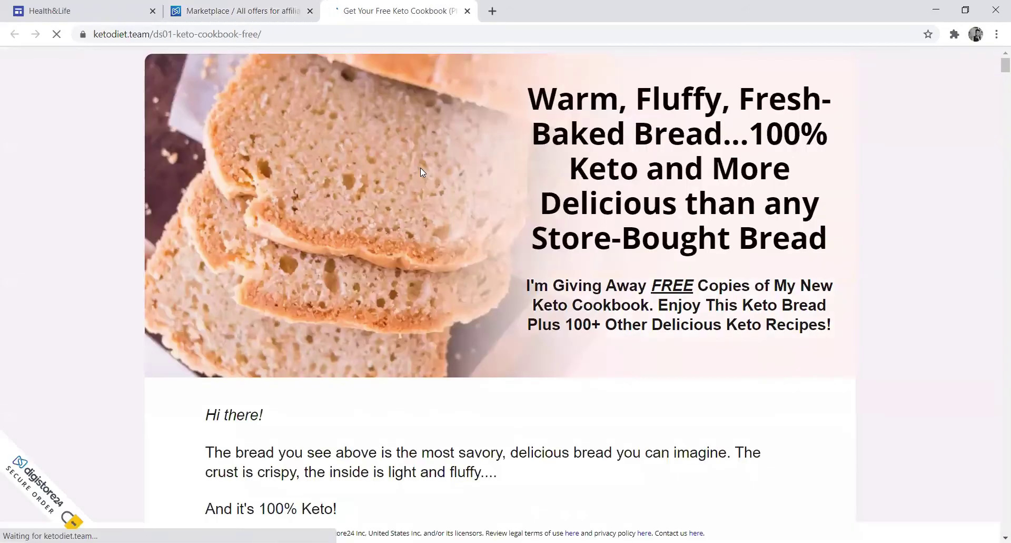
click(265, 13)
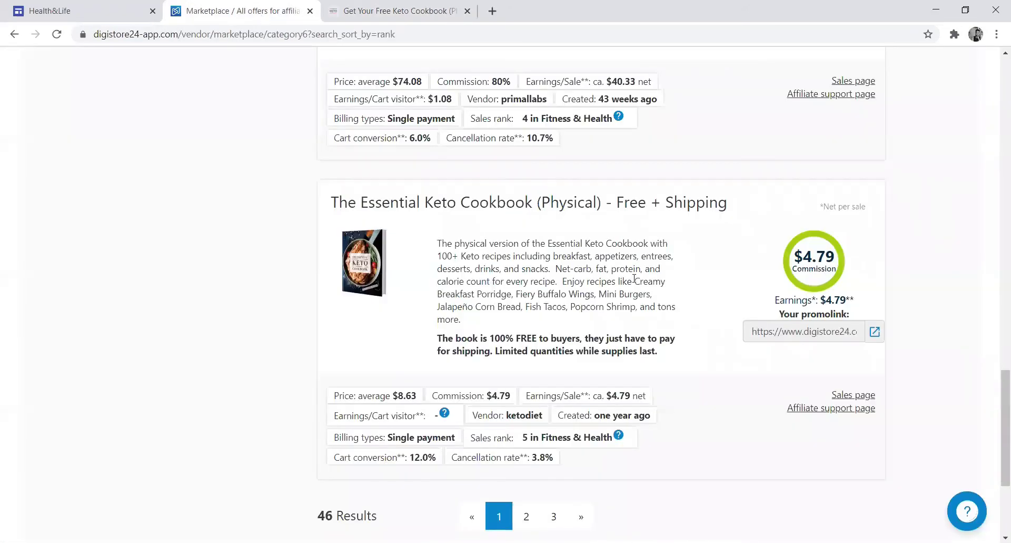
click(775, 332)
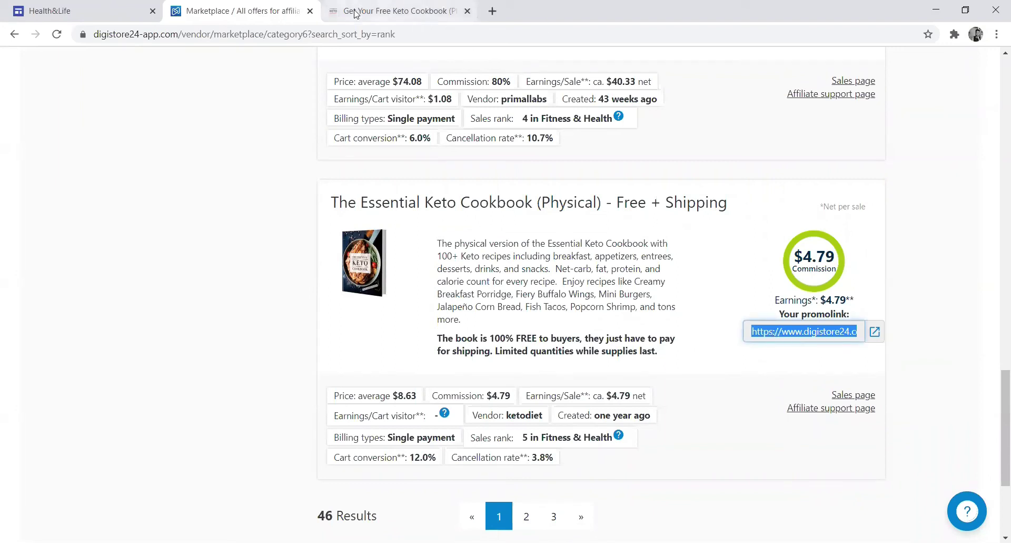
- Replace the Take action button's google.com link with the copied Digistore24 cookbook promolink
click(77, 11)
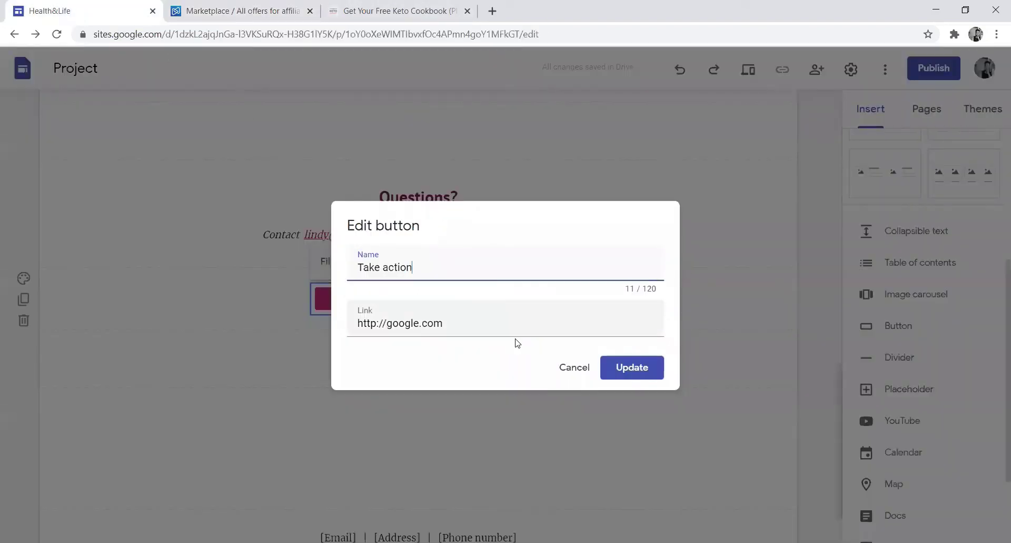
triple_click(457, 326)
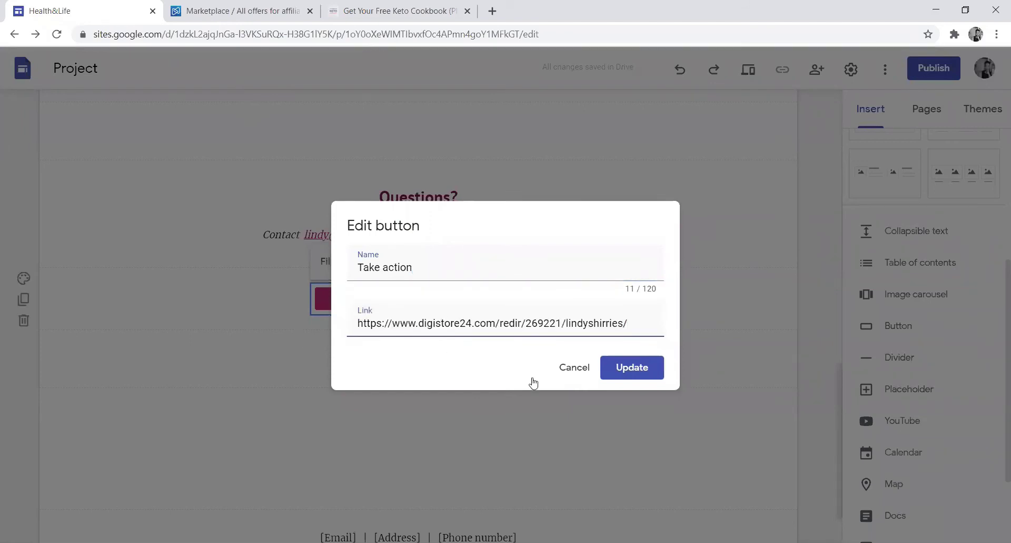
click(628, 368)
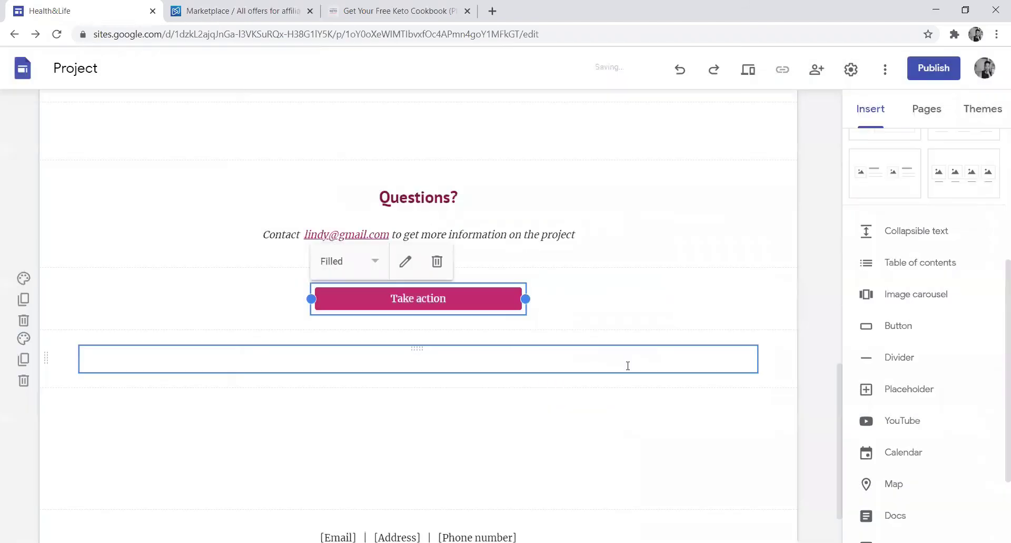
click(662, 298)
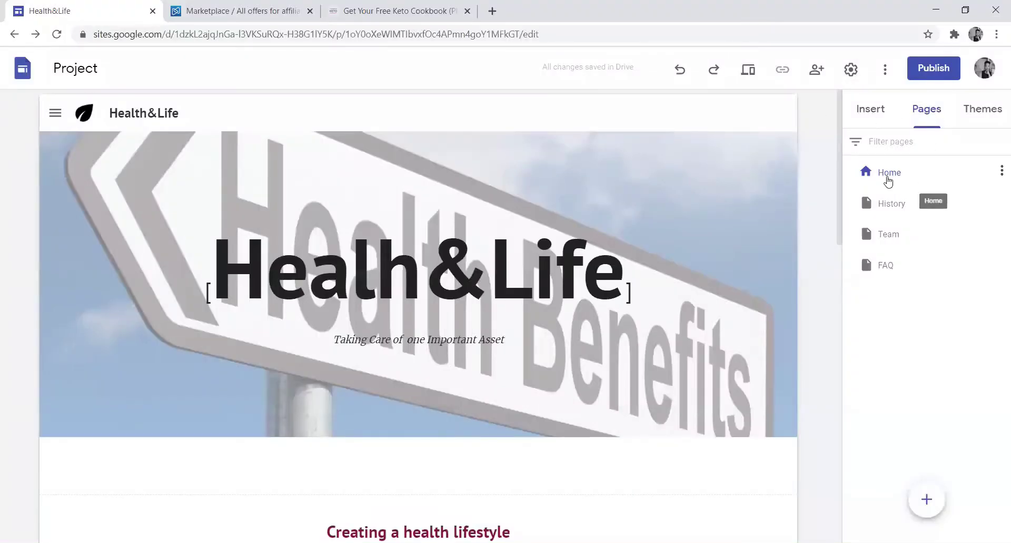
- Delete the History, Team and FAQ pages through each page's options menu
mouse_move(888, 213)
click(1001, 201)
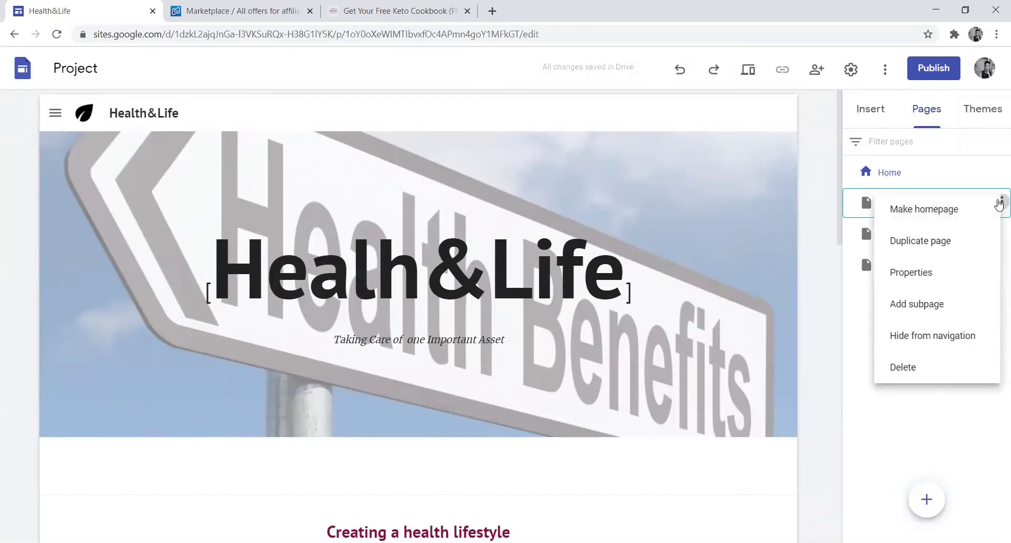
click(908, 369)
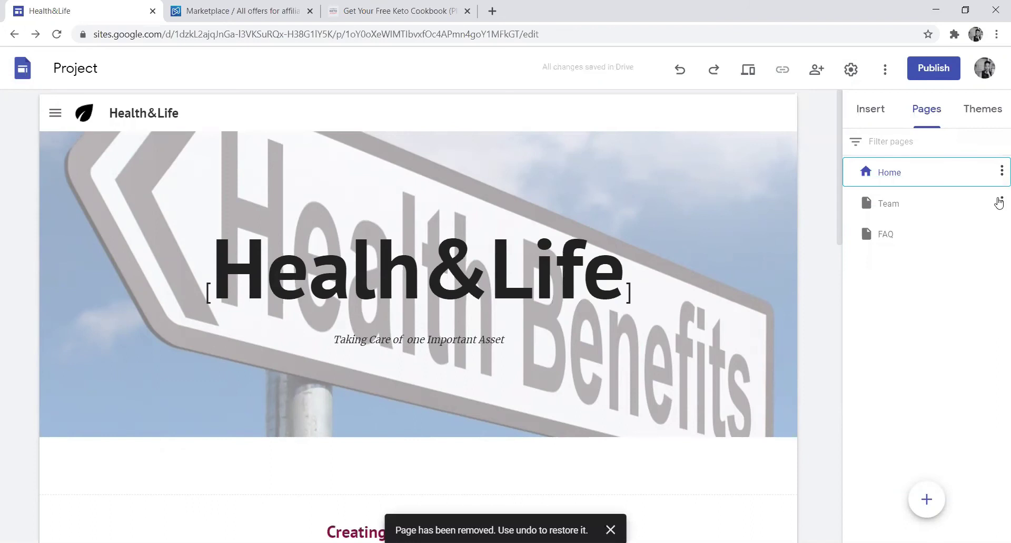
click(1001, 202)
click(910, 368)
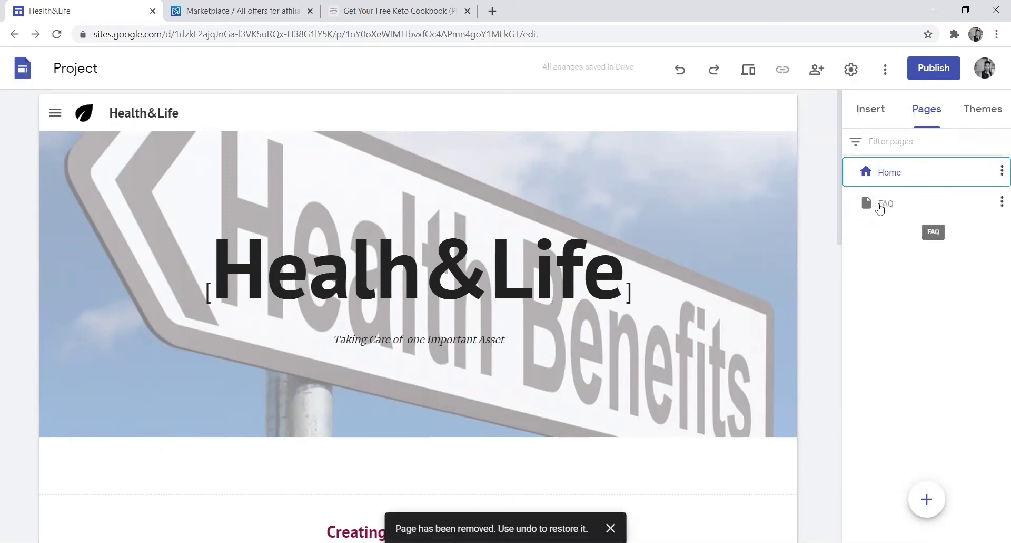
click(1001, 202)
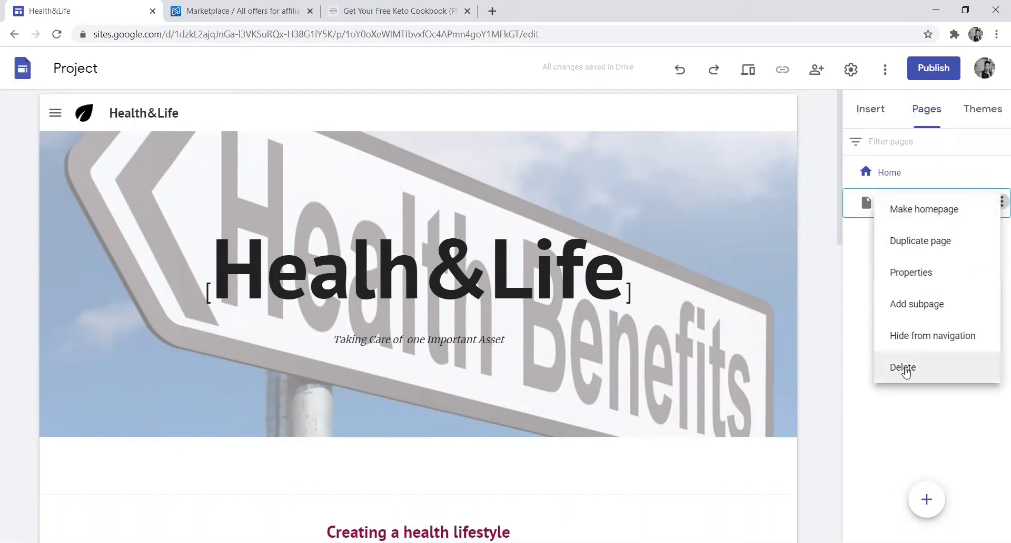
click(906, 368)
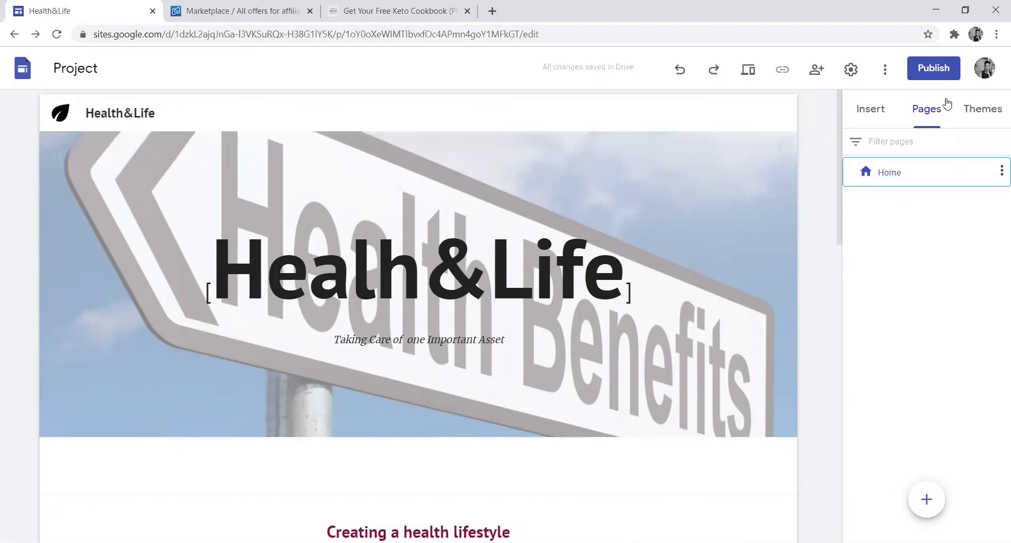
- Publish the site to the web address sites.google.com/view/ketodietforsmartpeople
click(937, 69)
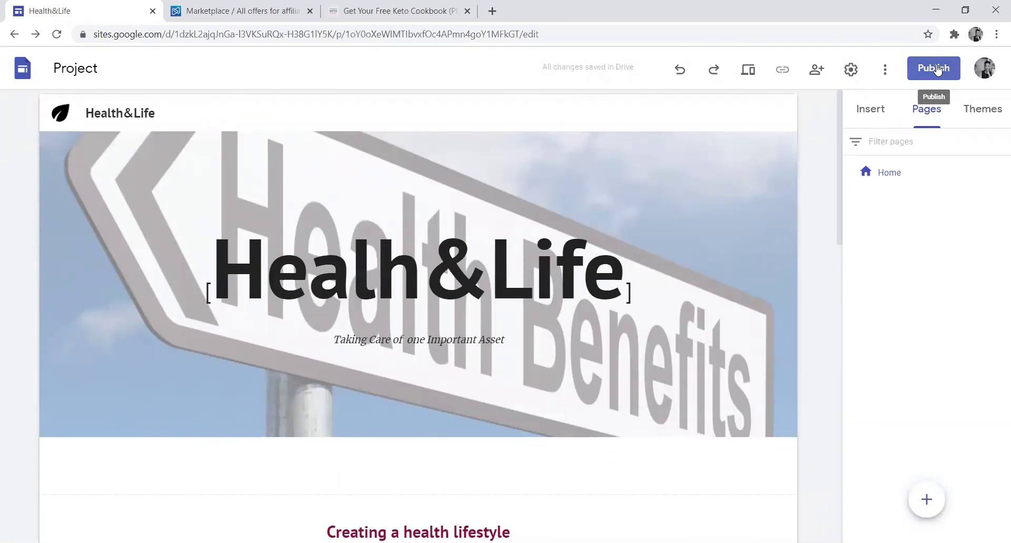
click(938, 69)
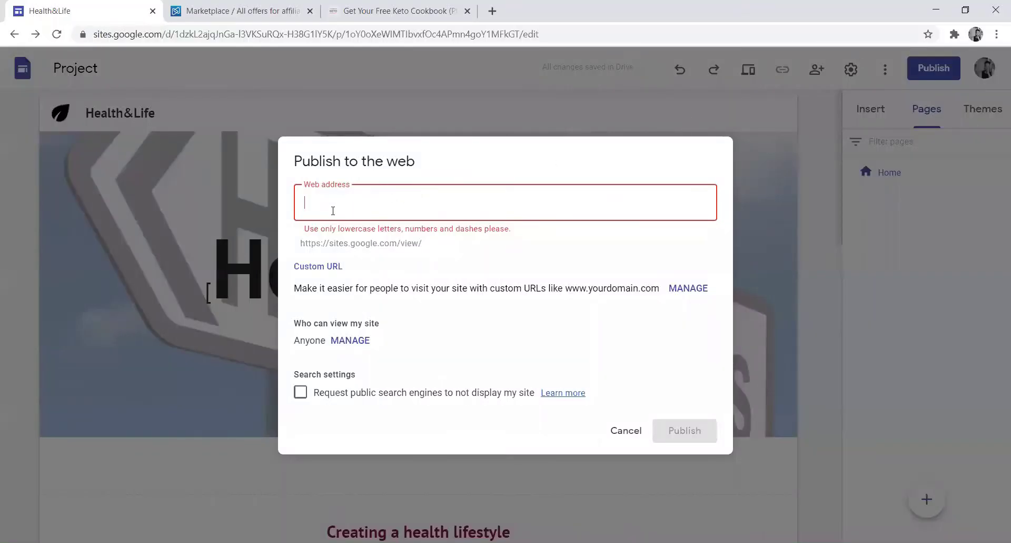
text(ketodiet)
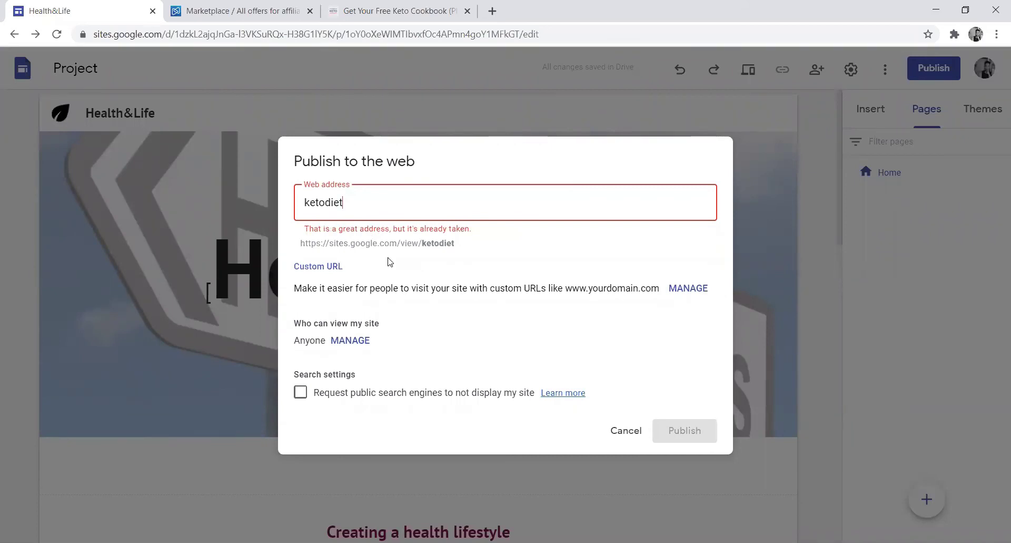
text(for)
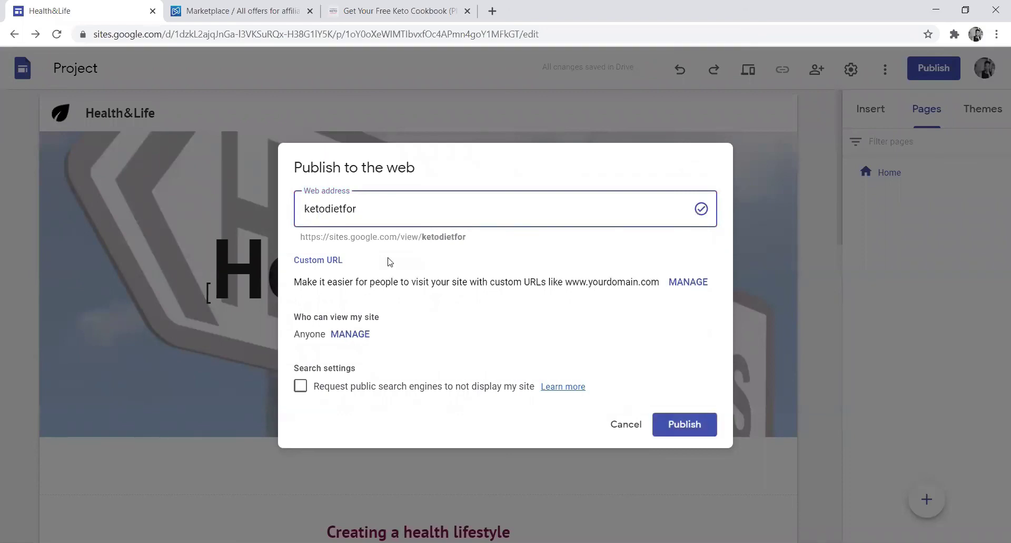
text(smart)
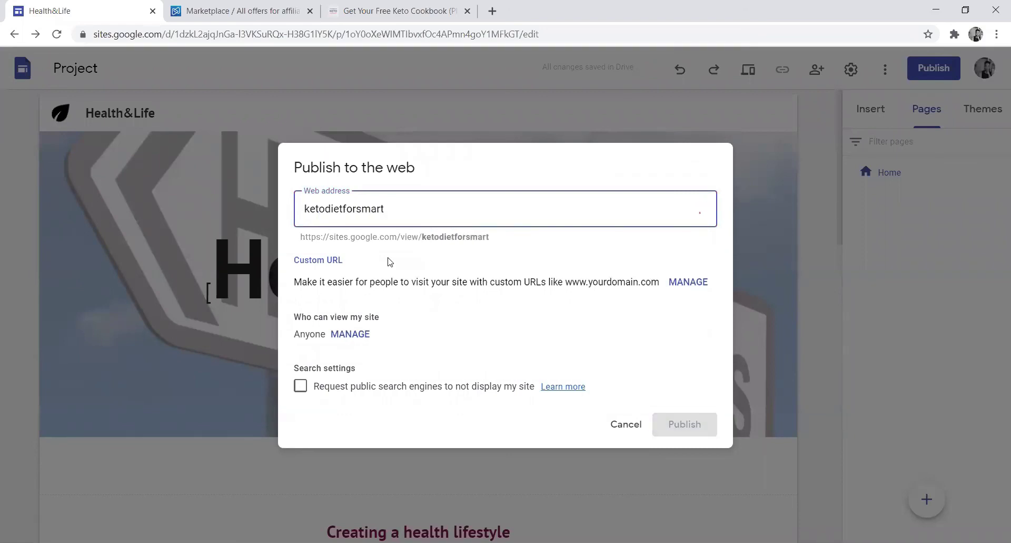
text(people)
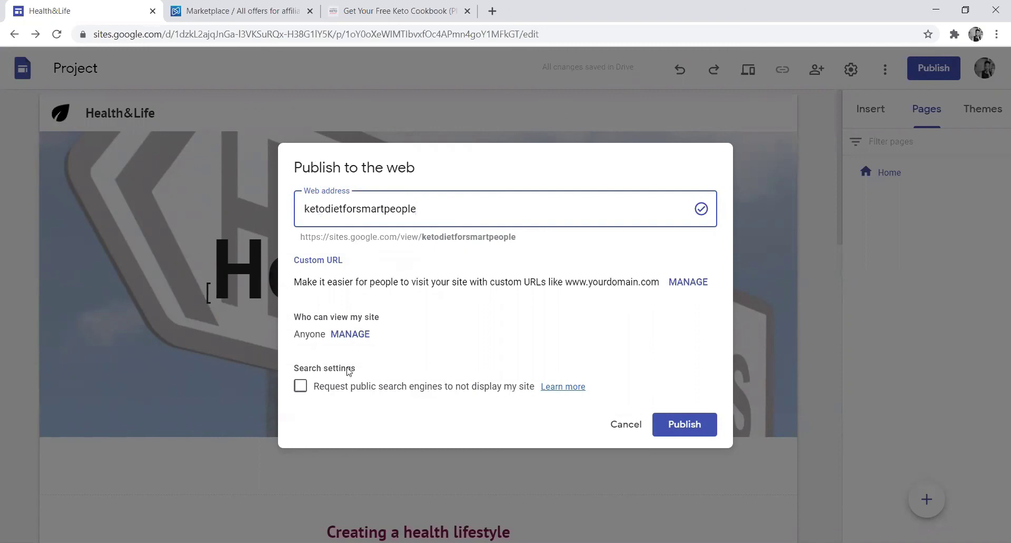
click(686, 424)
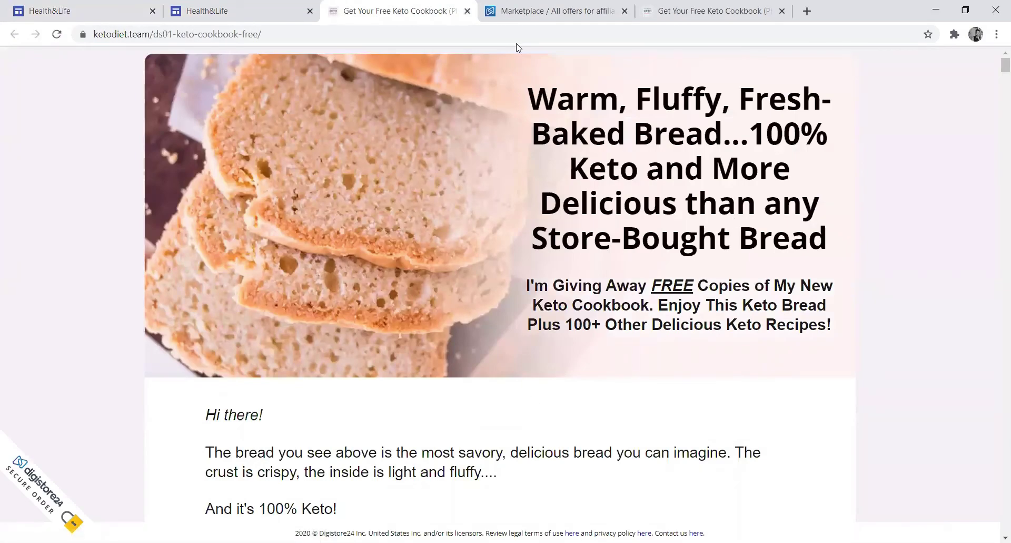
drag(997, 66, 996, 519)
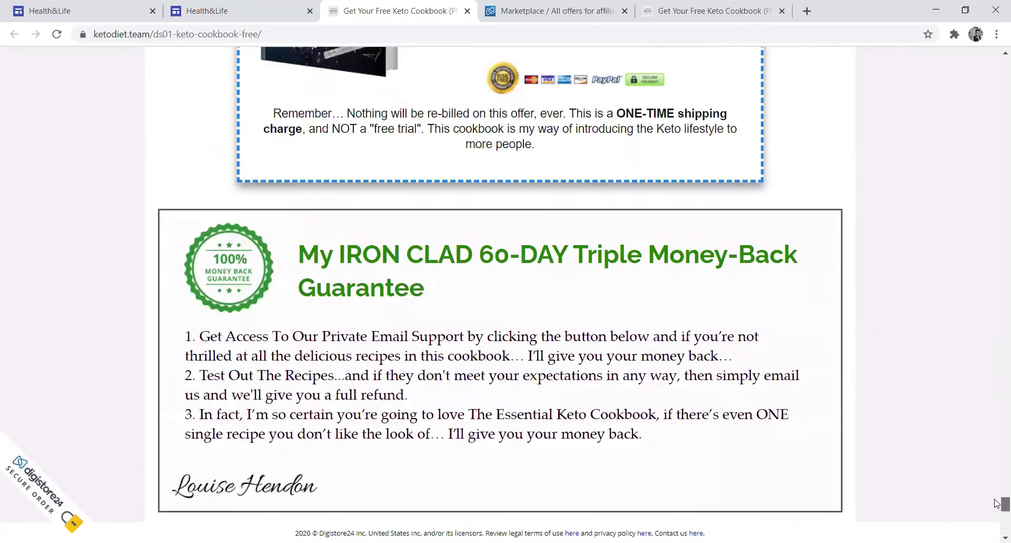
drag(996, 502, 996, 499)
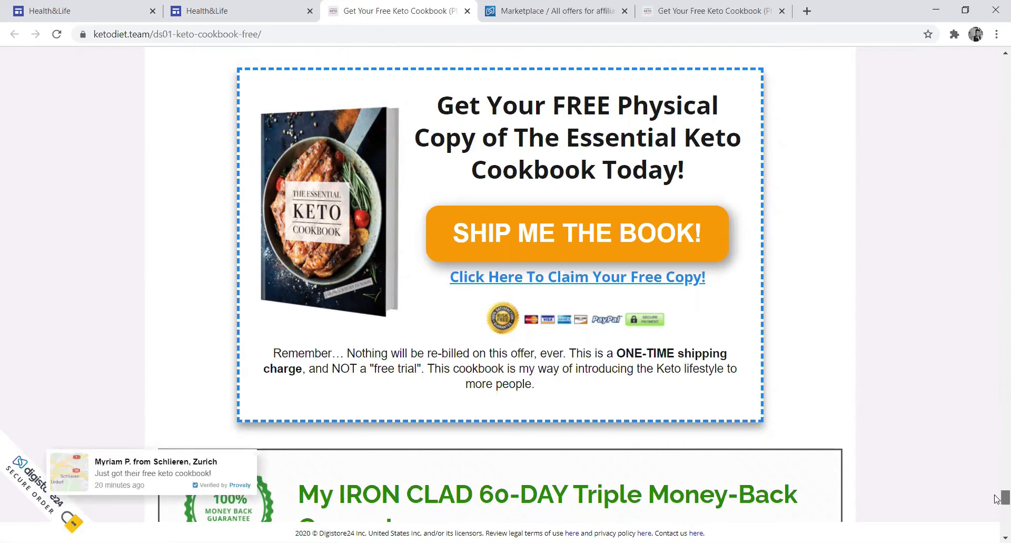
drag(996, 499, 986, 172)
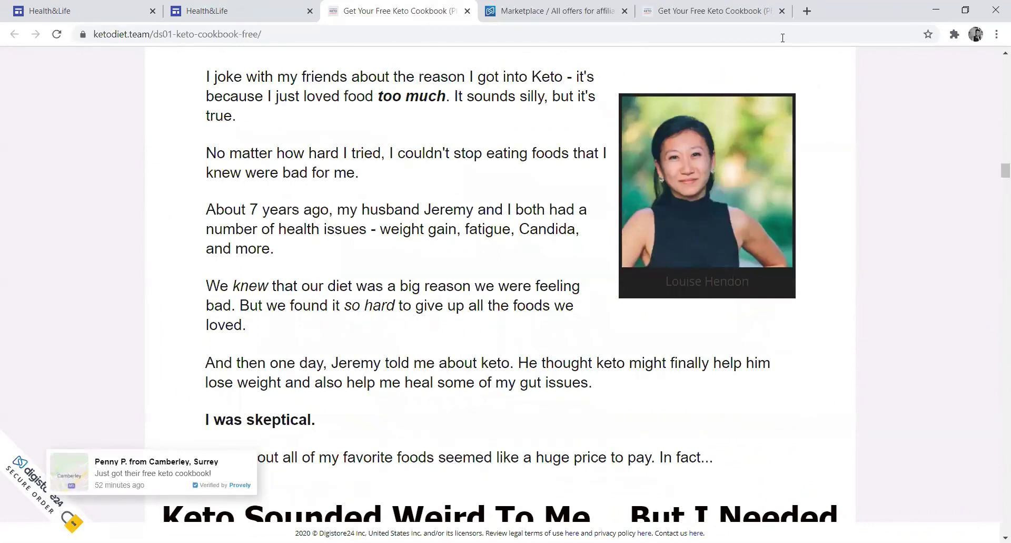
key(alt+Left)
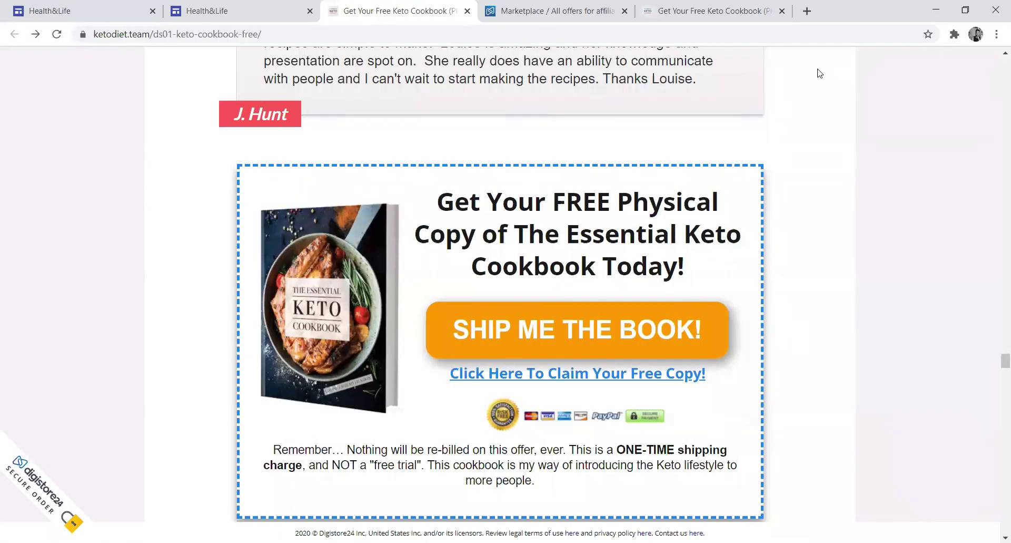
- Follow the SHIP ME THE BOOK! offer through to the Digistore24 order page
click(556, 332)
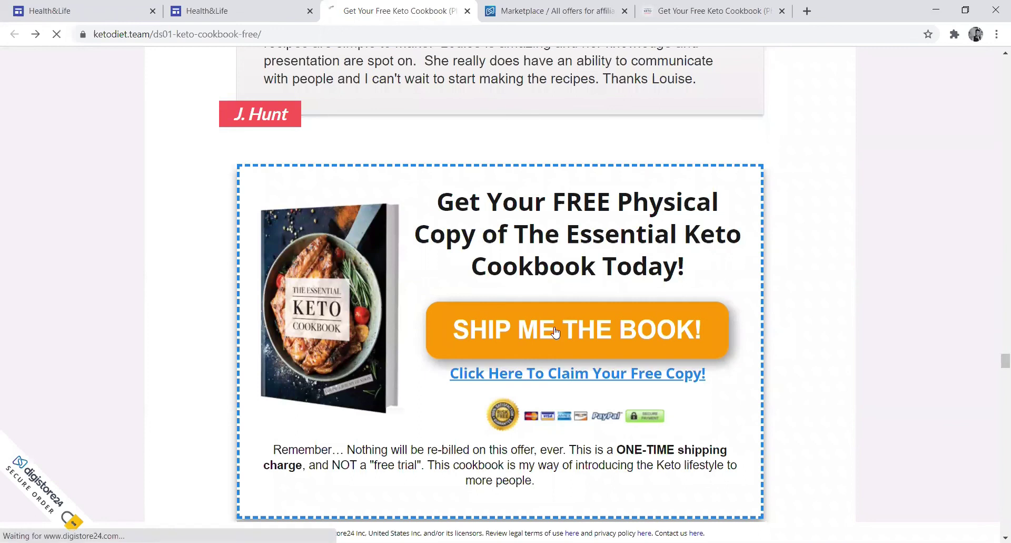